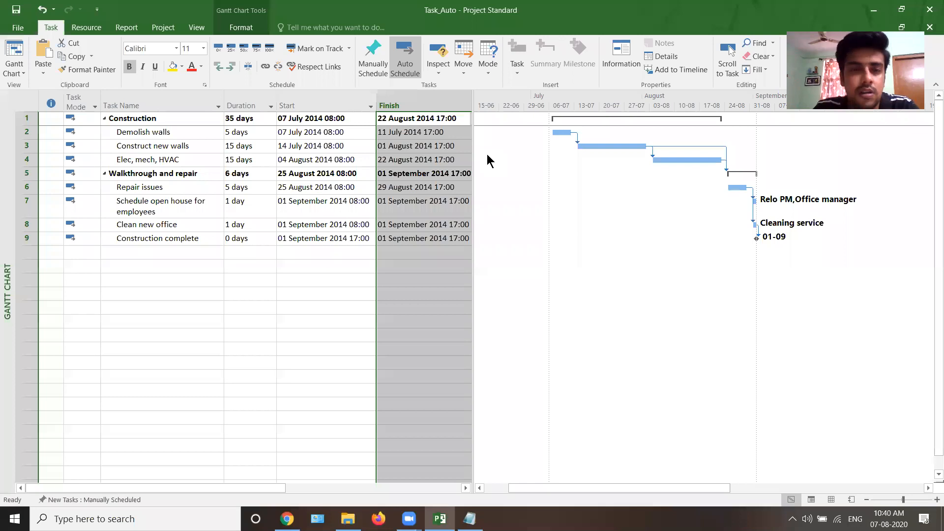
Step: Add a new task named Plumbing in the first empty row below Construction complete
click(242, 292)
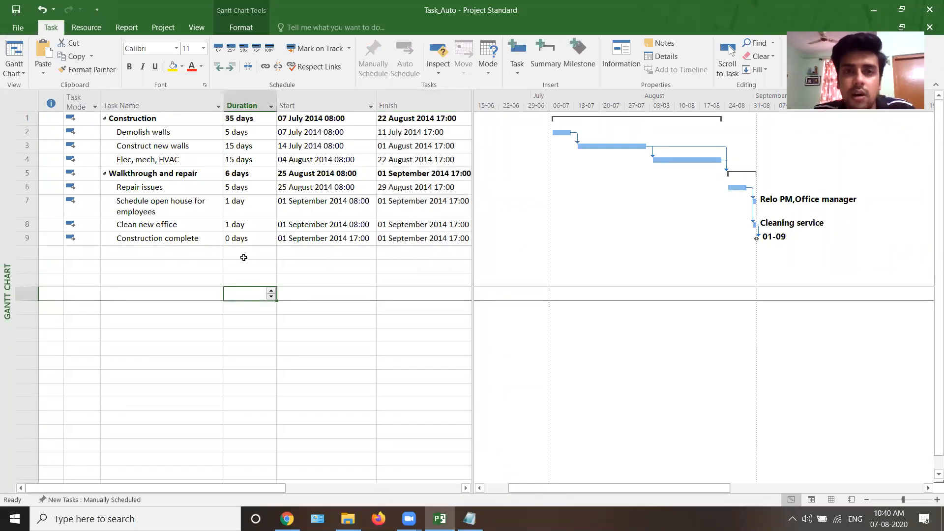
click(165, 253)
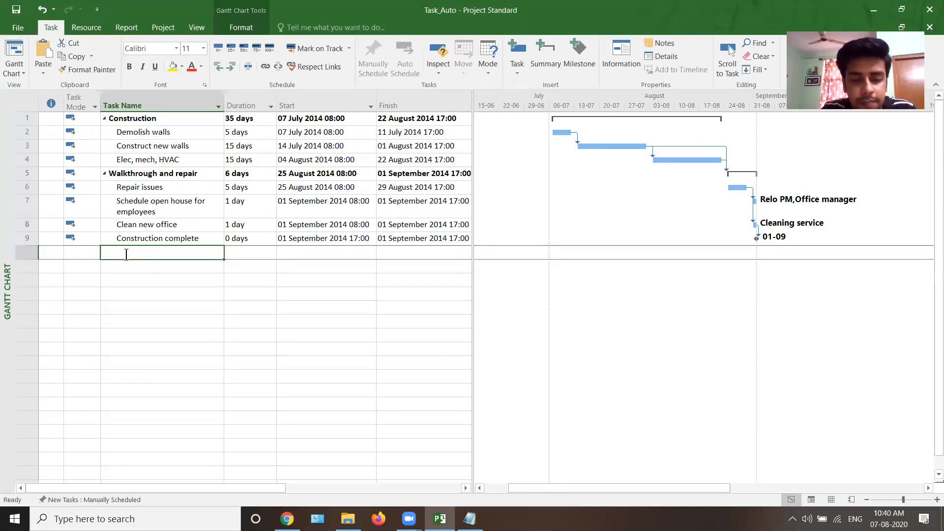
text(POlu)
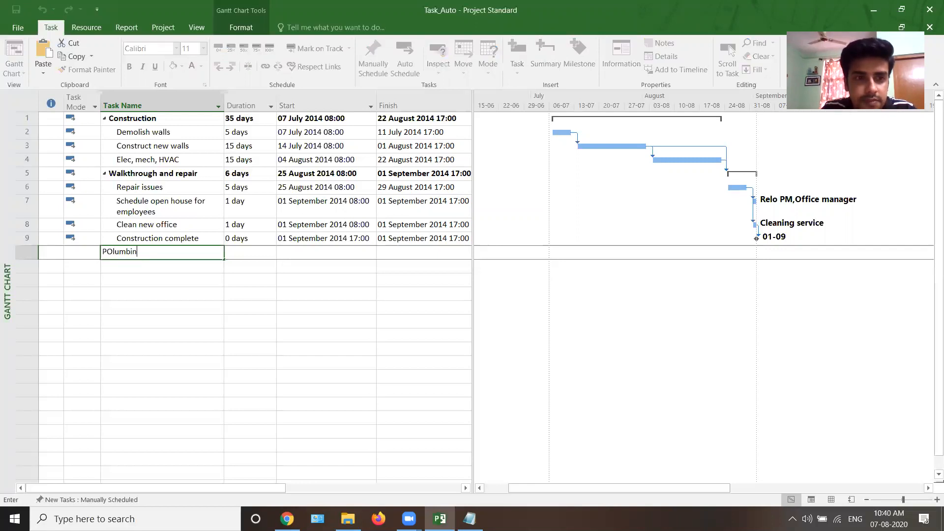
text(mbin)
key(BackSpace)
key(BackSpace)
key(BackSpace)
key(BackSpace)
key(BackSpace)
key(BackSpace)
text(lumbing)
key(Return)
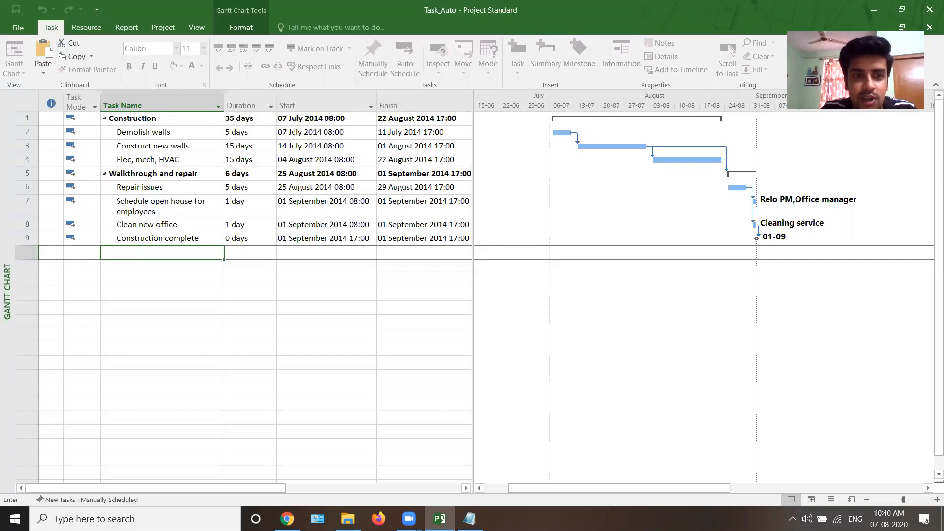
click(173, 251)
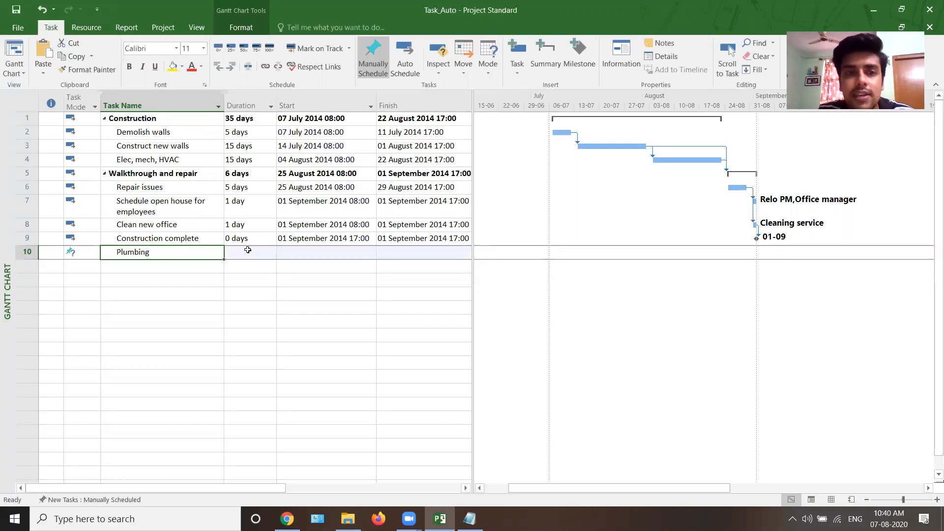
click(247, 250)
click(308, 255)
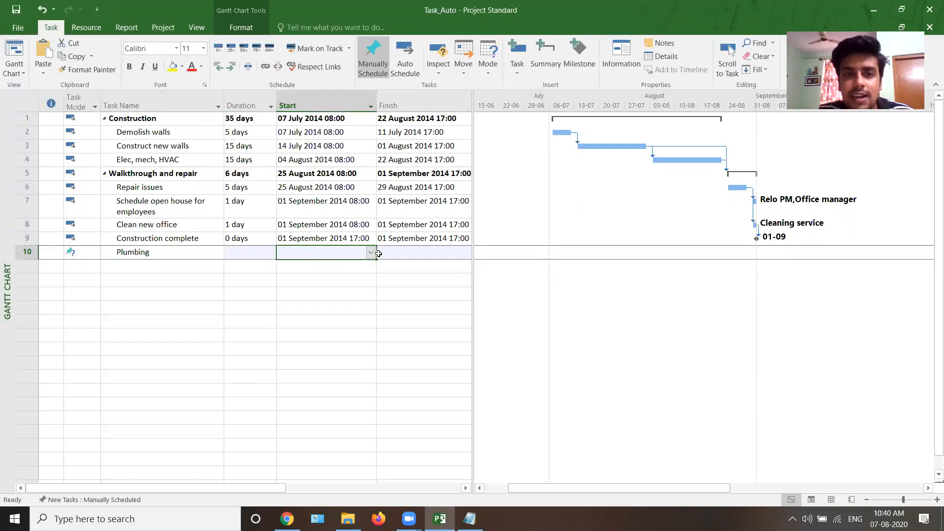
click(415, 251)
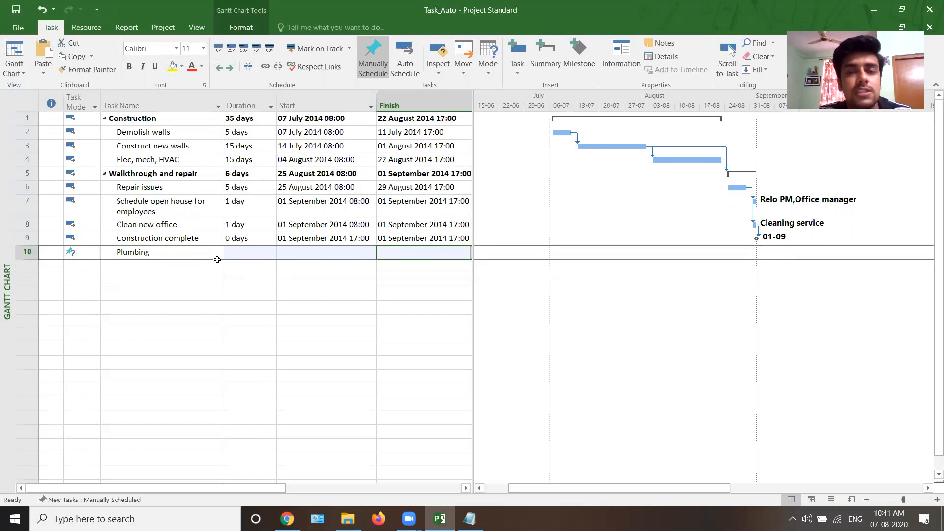
Step: Give the Plumbing task a duration of 1 day and a start date of 1 August 2014
click(243, 252)
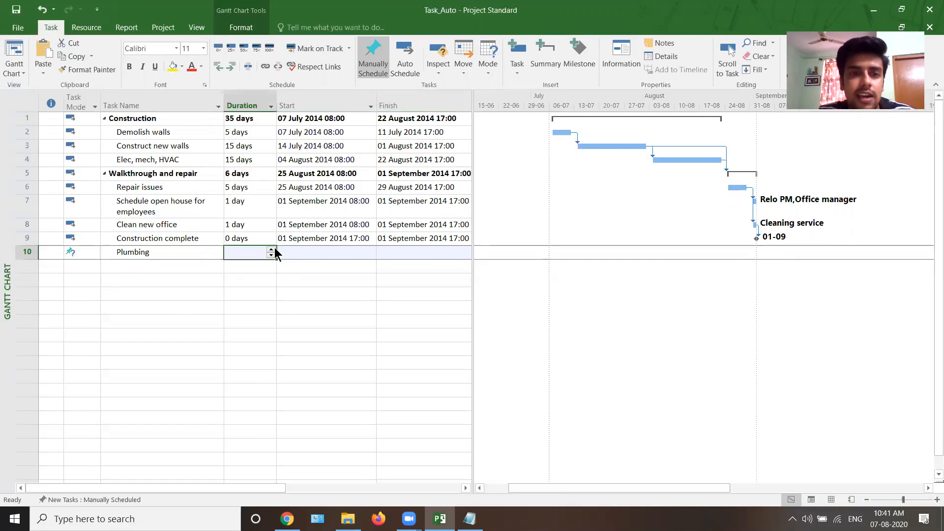
click(272, 248)
click(317, 258)
click(371, 253)
click(326, 319)
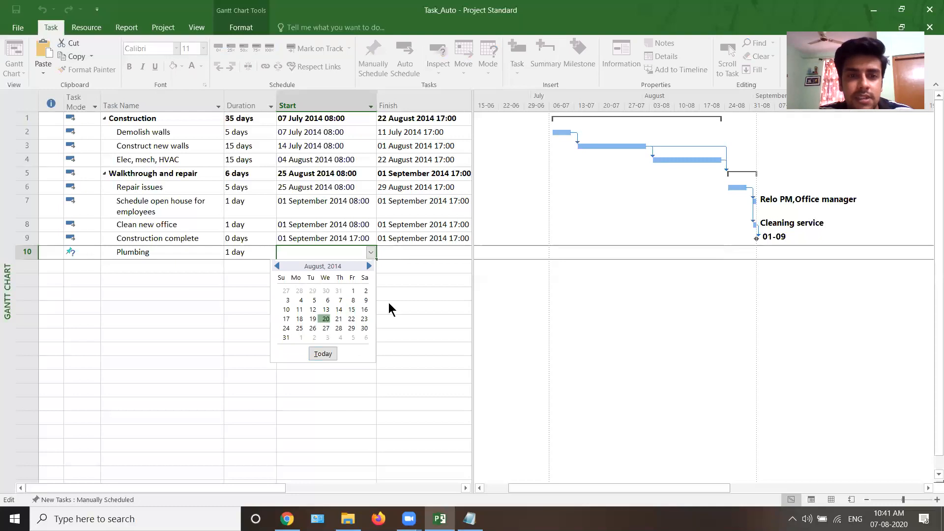
click(477, 304)
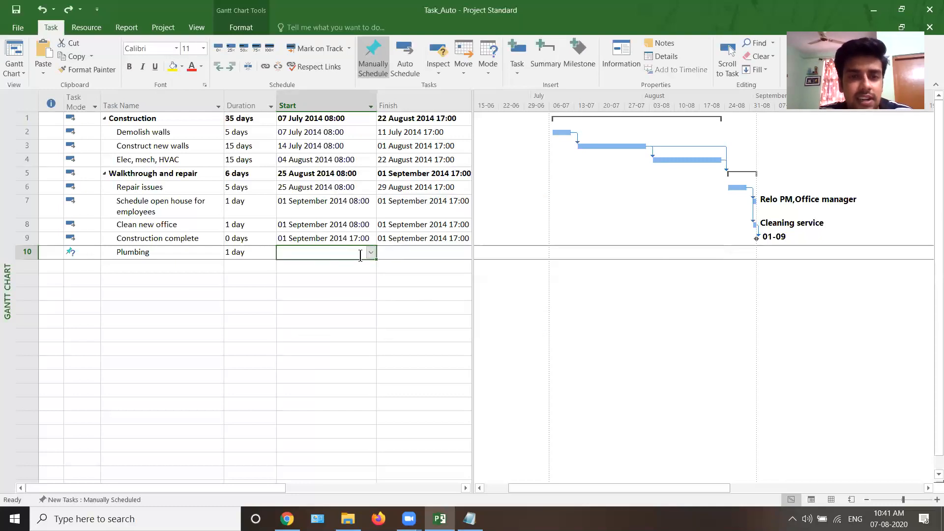
click(371, 252)
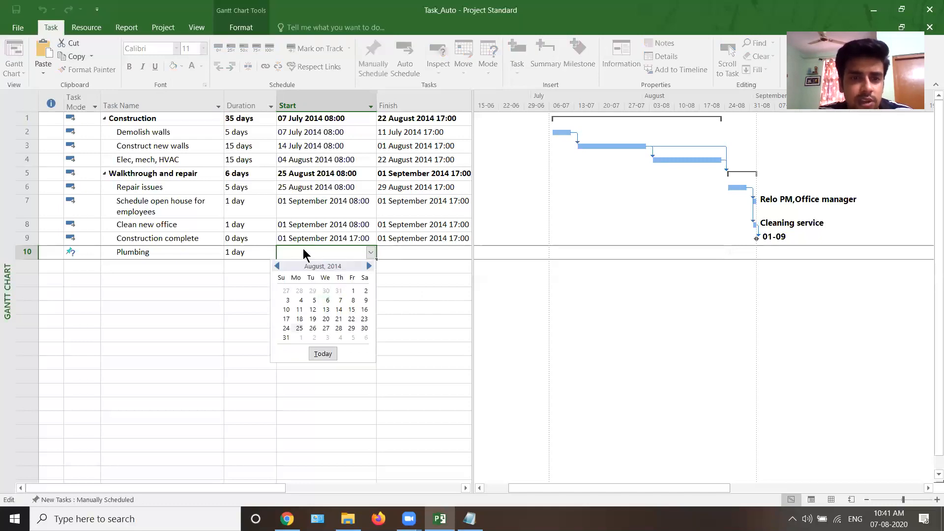
click(353, 290)
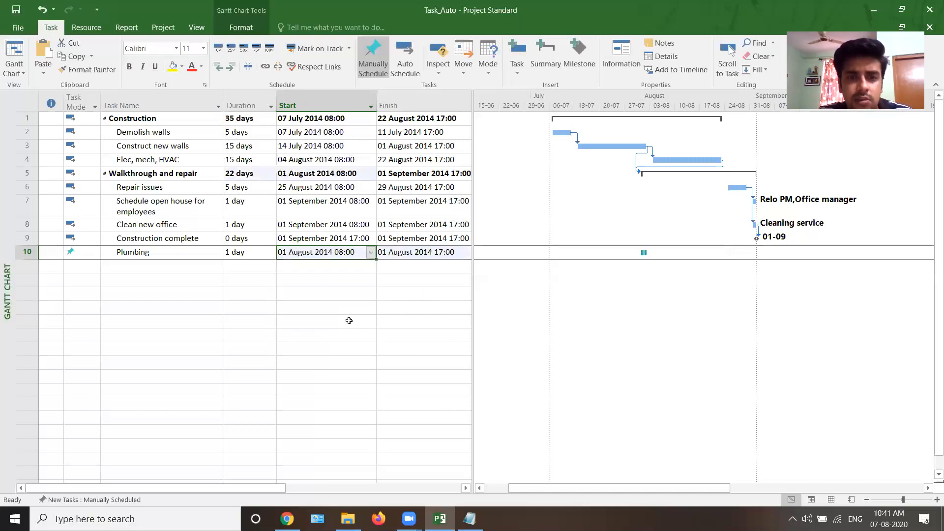
Step: Set the Plumbing task's finish date to 6 August 2014
key(Tab)
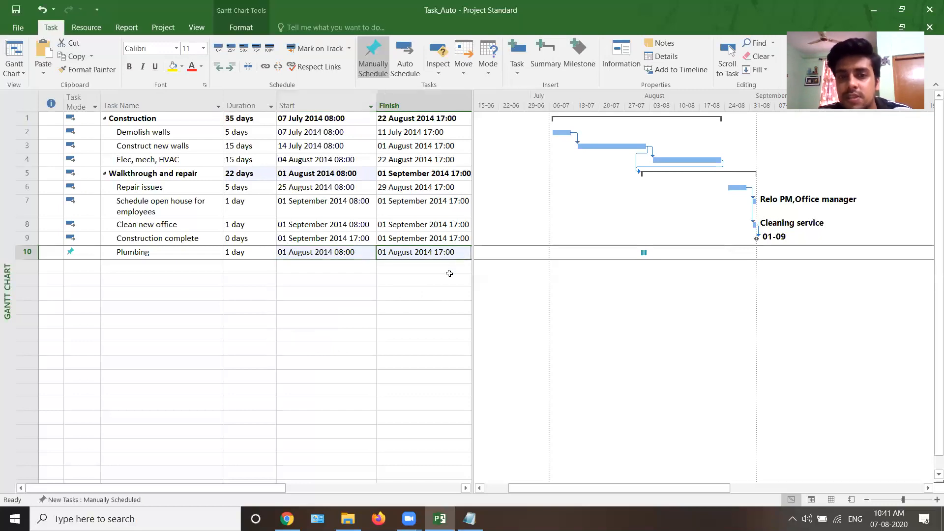
click(466, 254)
click(449, 253)
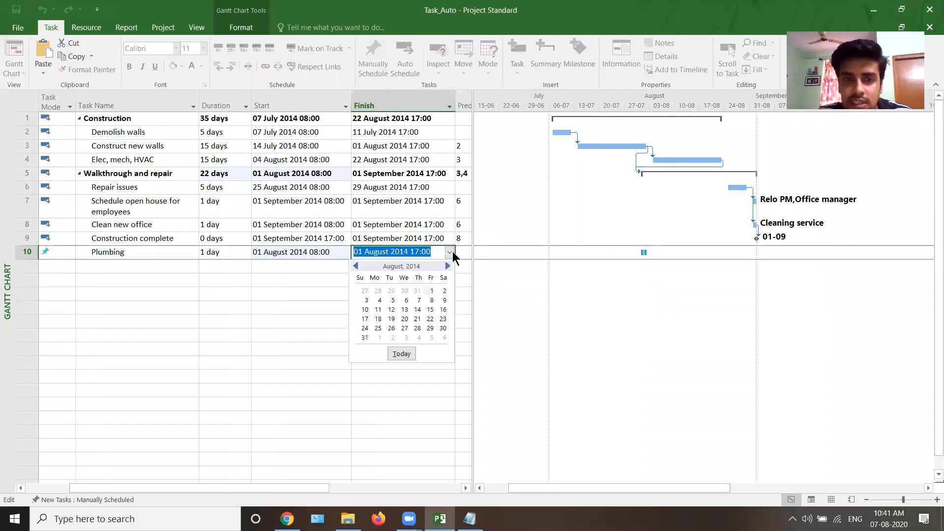
click(406, 300)
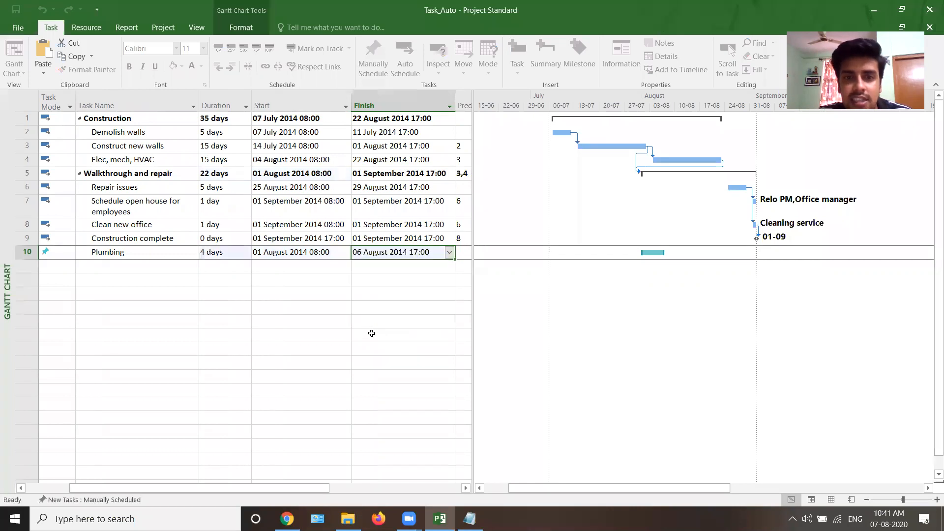
Step: Clear the duration of the Plumbing task while leaving its start date in place
click(239, 254)
double_click(231, 253)
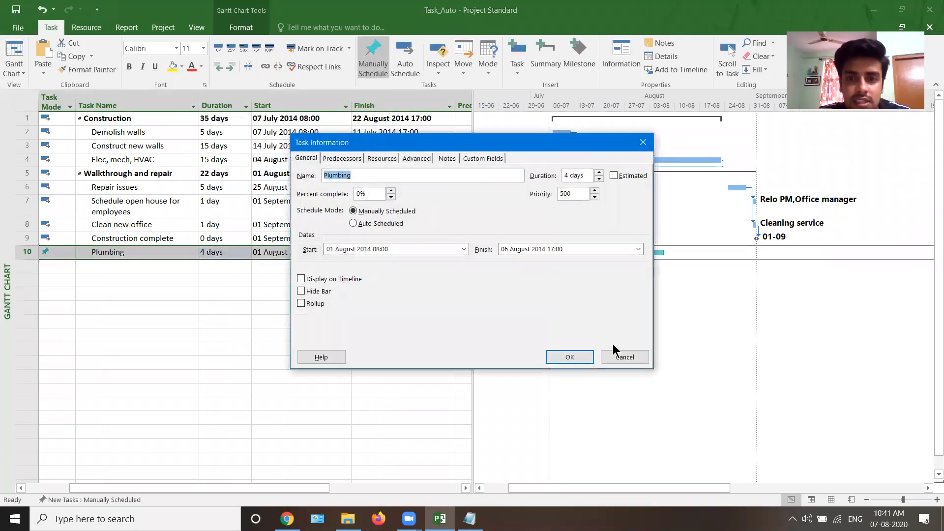
key(Escape)
click(222, 250)
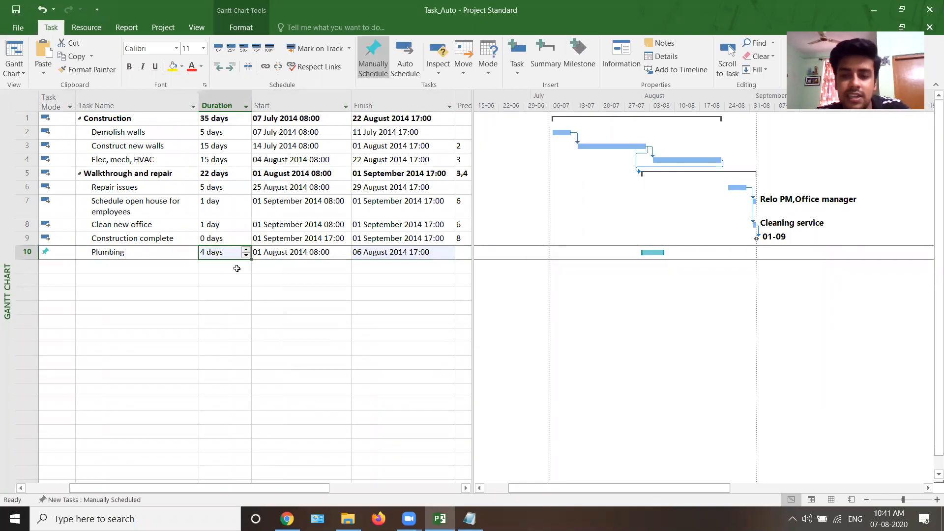
key(Delete)
click(305, 278)
click(304, 252)
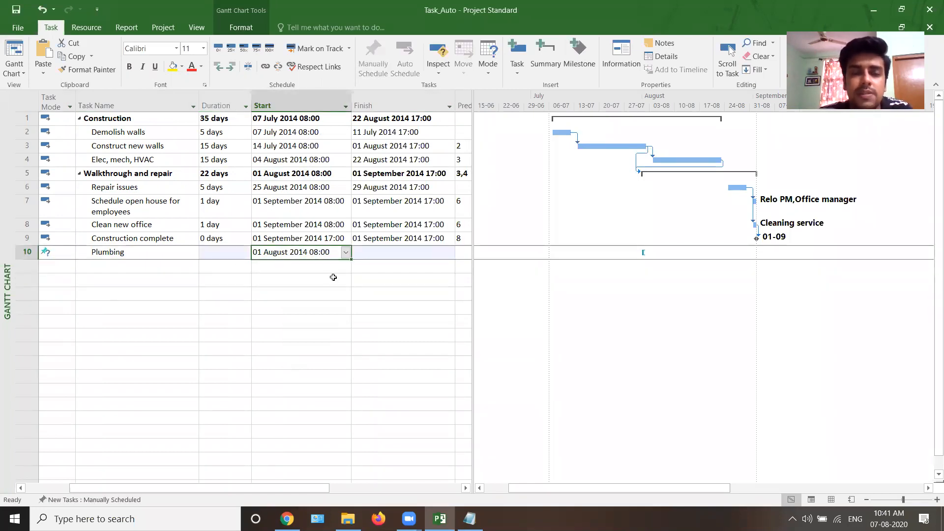
Step: Set the Plumbing task's finish date to 12 August 2014
click(367, 253)
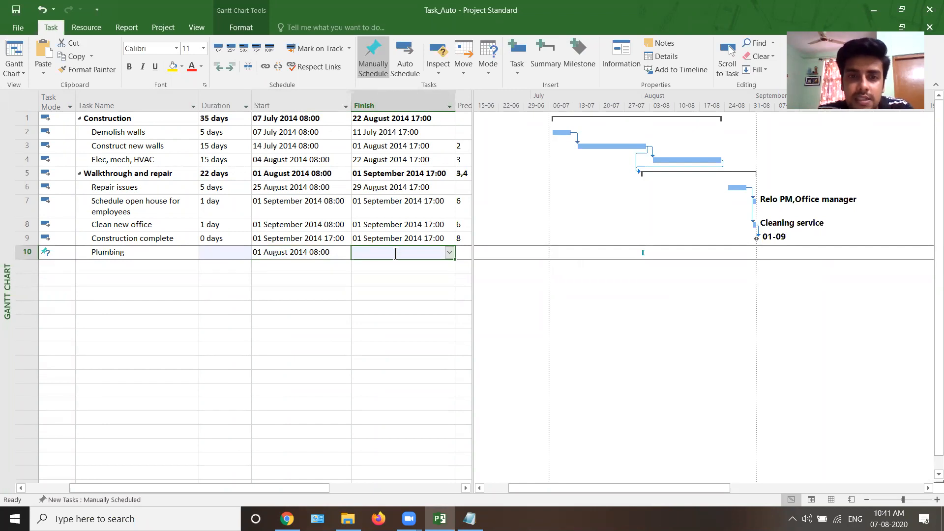
click(449, 252)
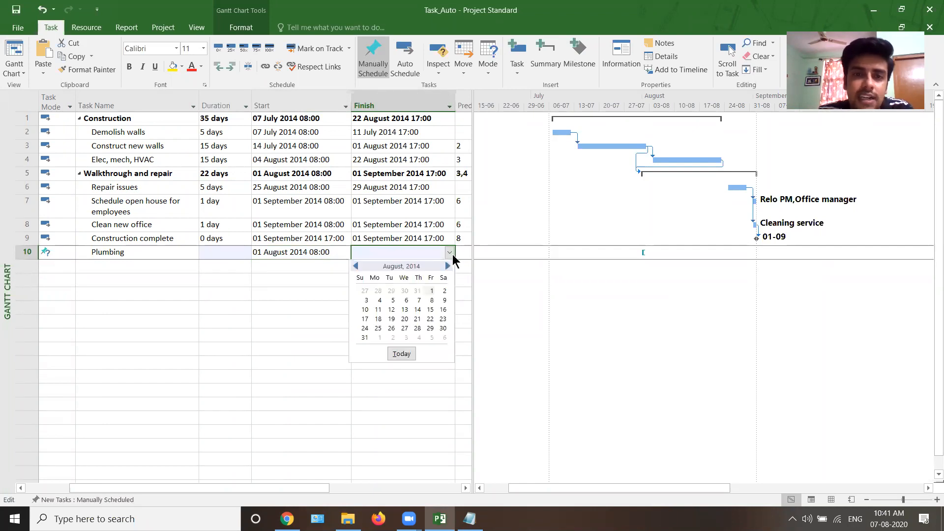
click(391, 309)
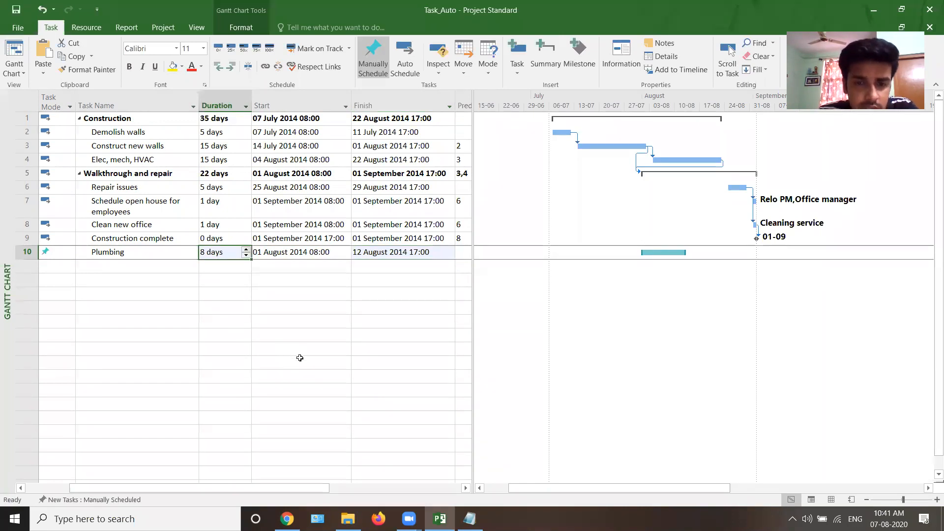
drag(513, 490, 488, 492)
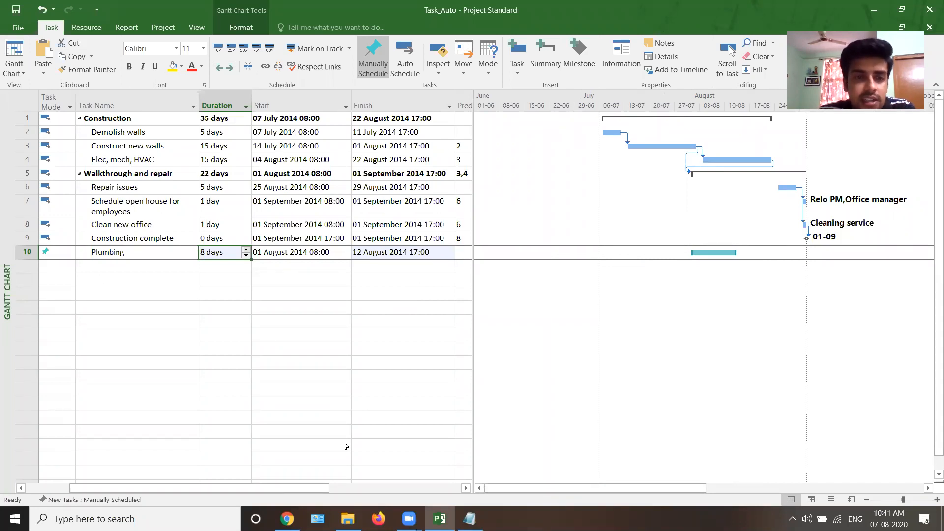
Step: Create a new blank project and accept its default project information
click(132, 268)
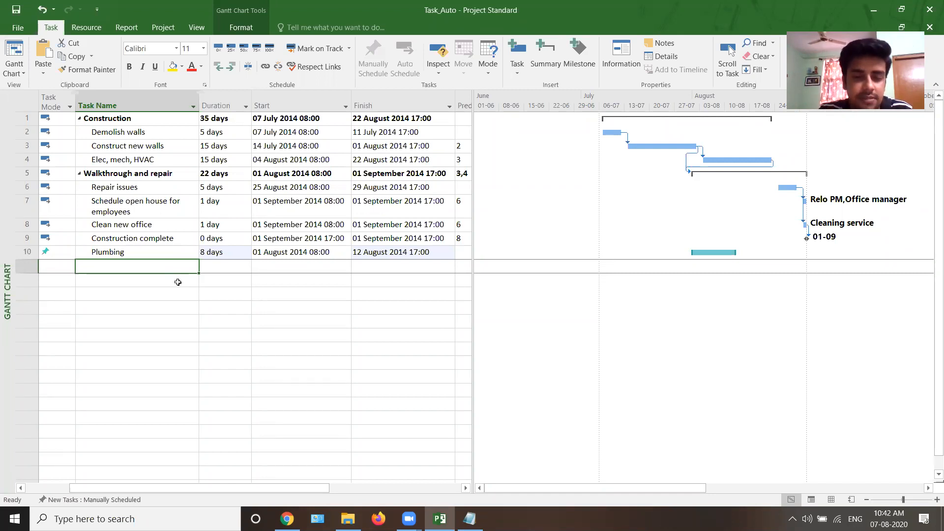
key(ctrl+n)
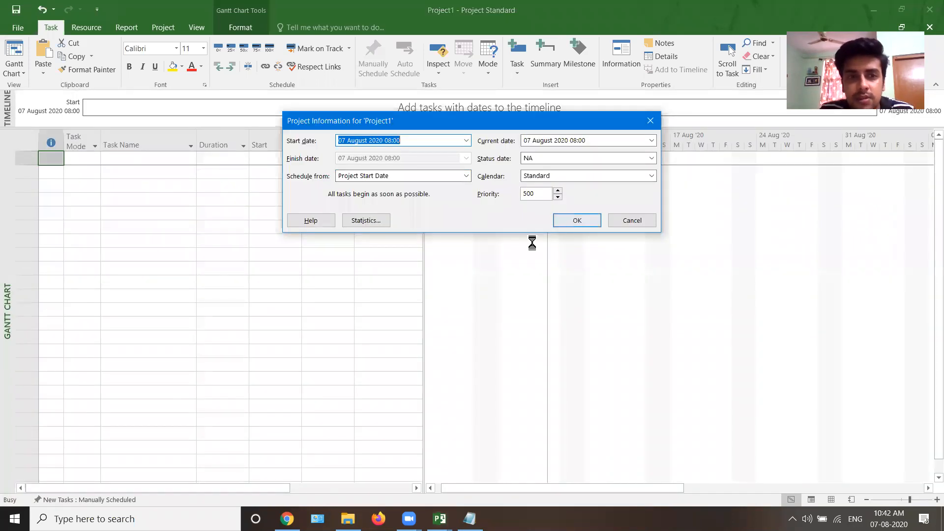
key(Return)
Step: Name the first task of the new project Planning
click(78, 158)
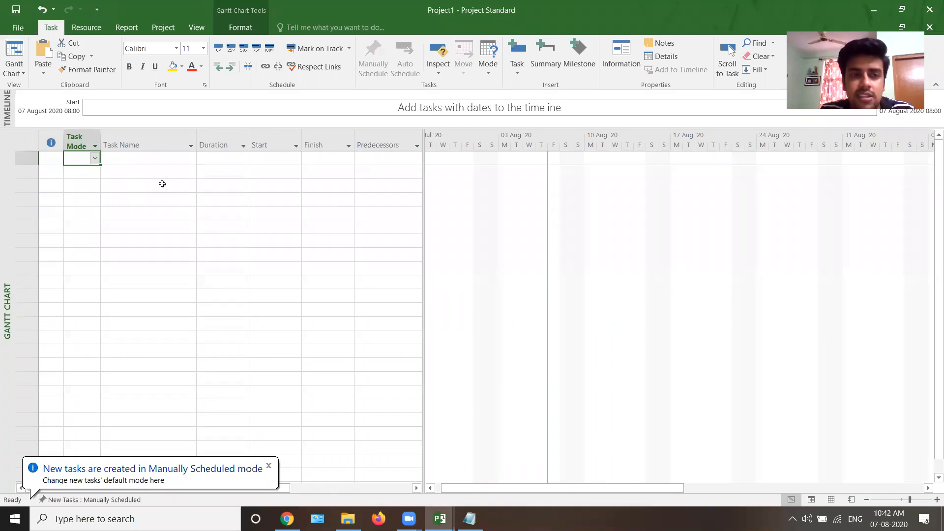
click(122, 158)
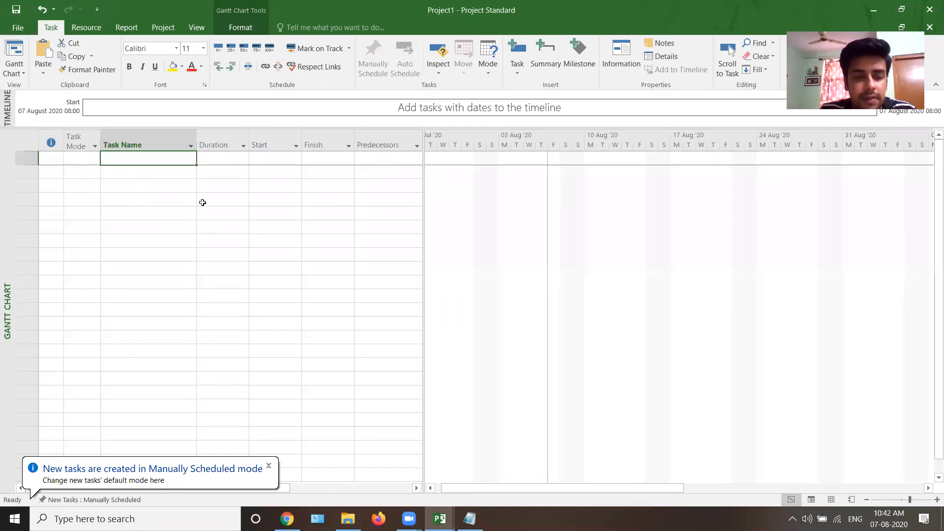
text(Plannin)
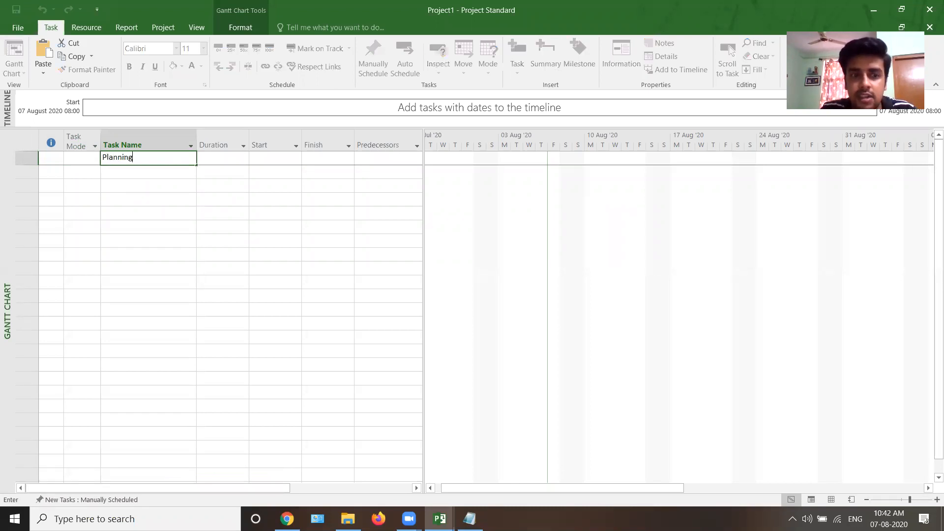
text(g)
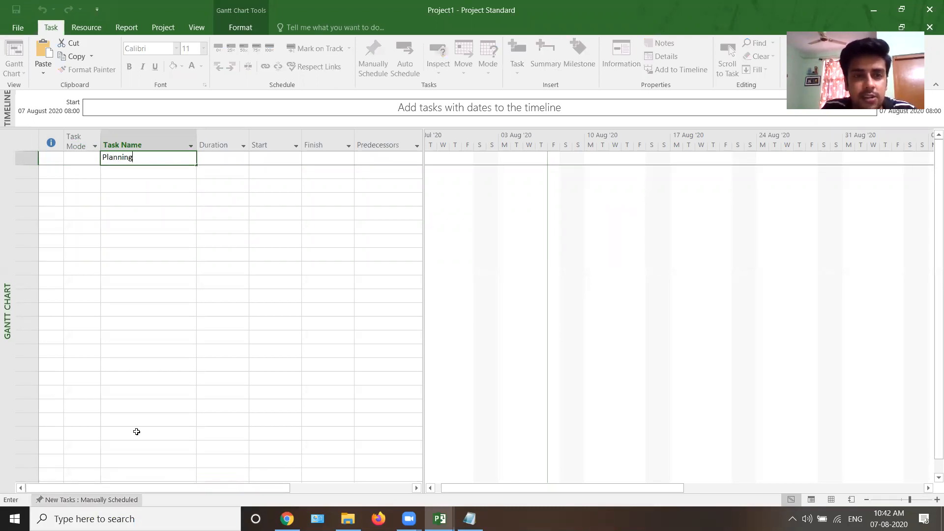
key(Tab)
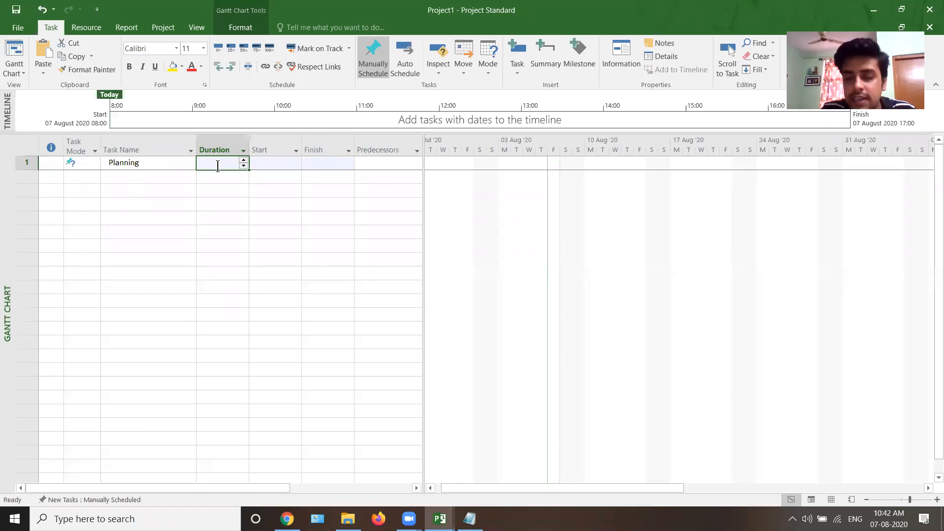
Step: Set the Planning task's duration to 1 week and its start date to 7 August 2020
text(1w)
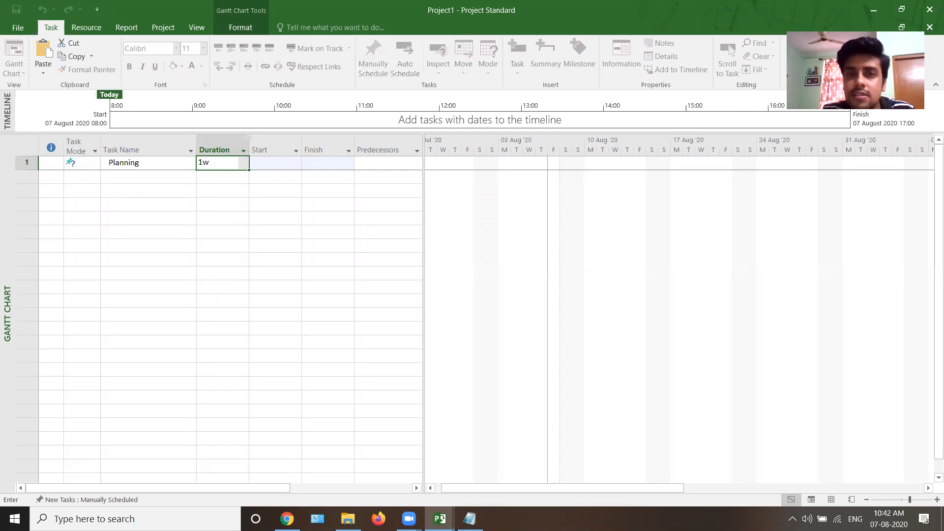
key(BackSpace)
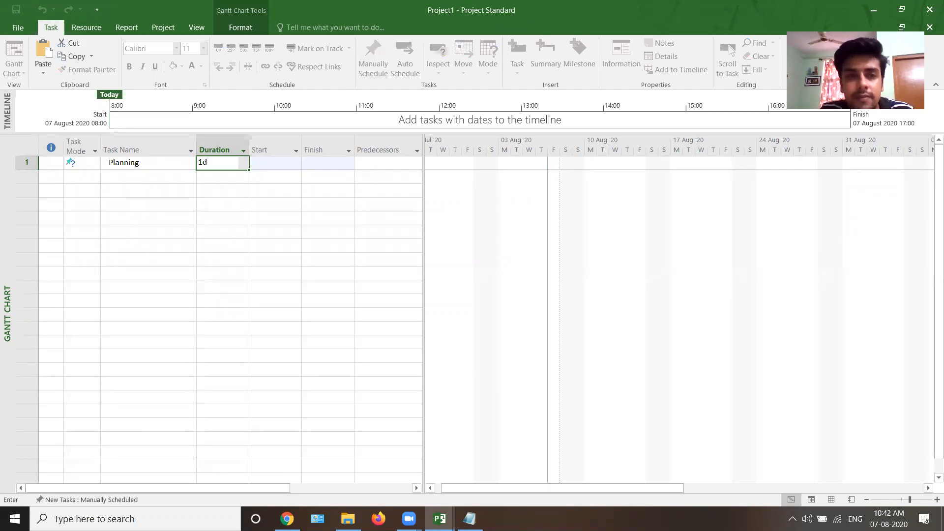
text(w)
key(Tab)
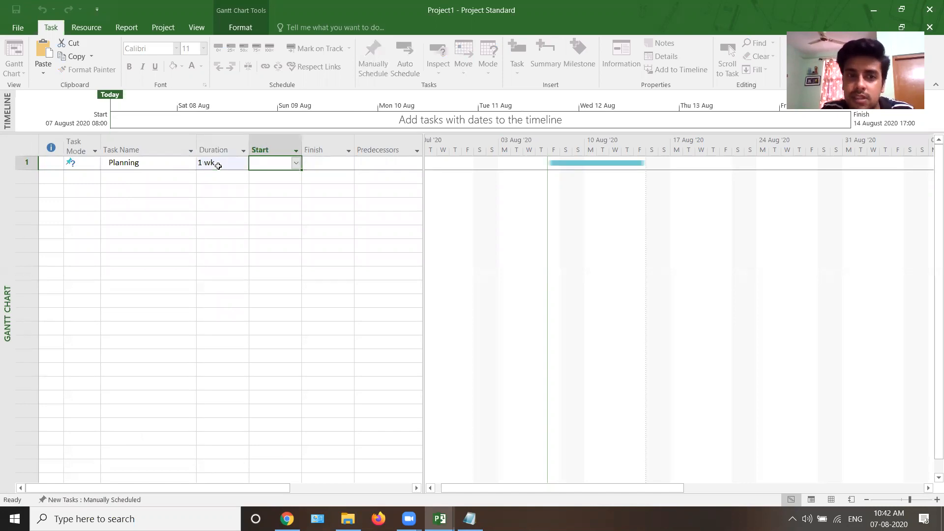
click(296, 163)
click(250, 265)
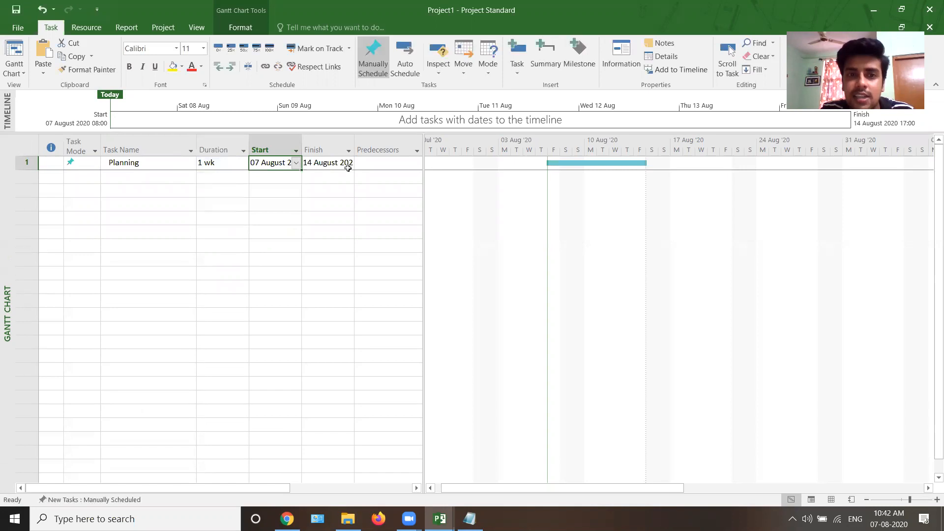
Step: Widen the Finish column so the Planning task's full finish date and time fit
drag(353, 154, 405, 145)
click(339, 166)
click(372, 204)
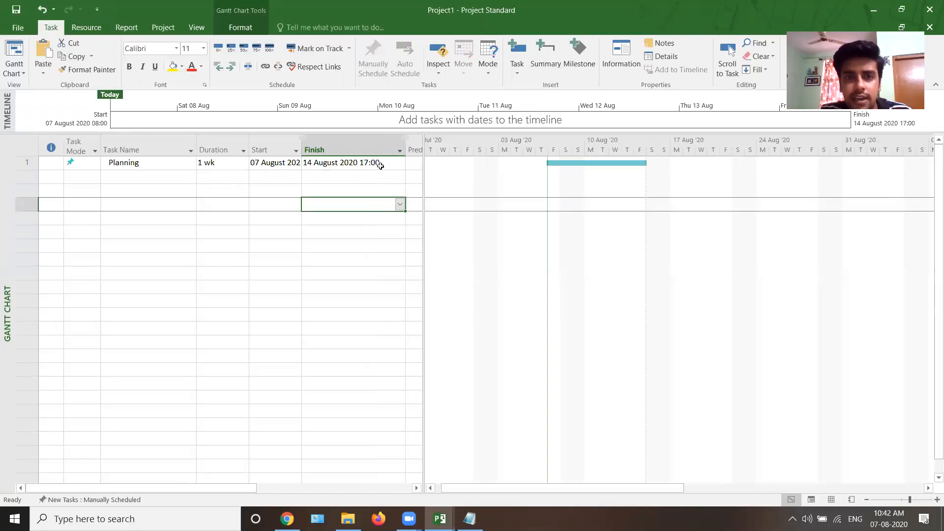
click(377, 168)
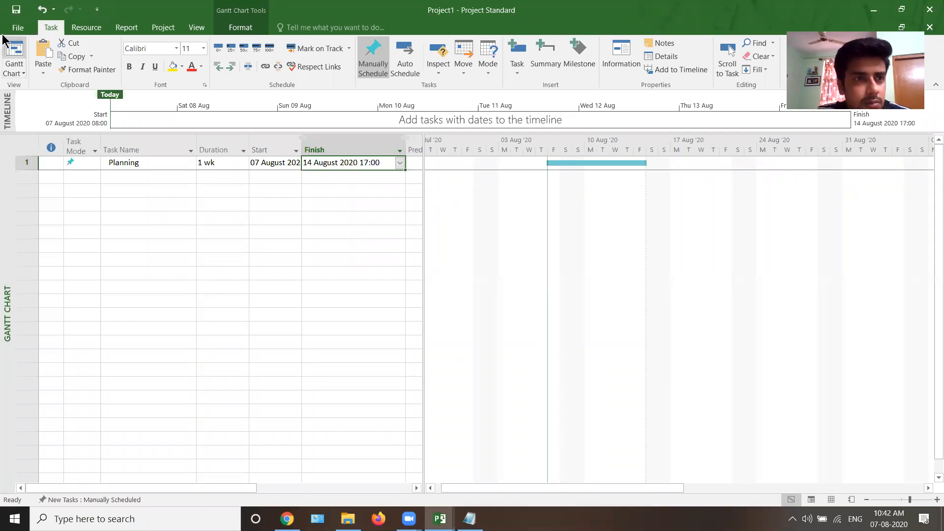
Step: Change the project's date format to 28 January 2009, showing dates without the time
click(11, 27)
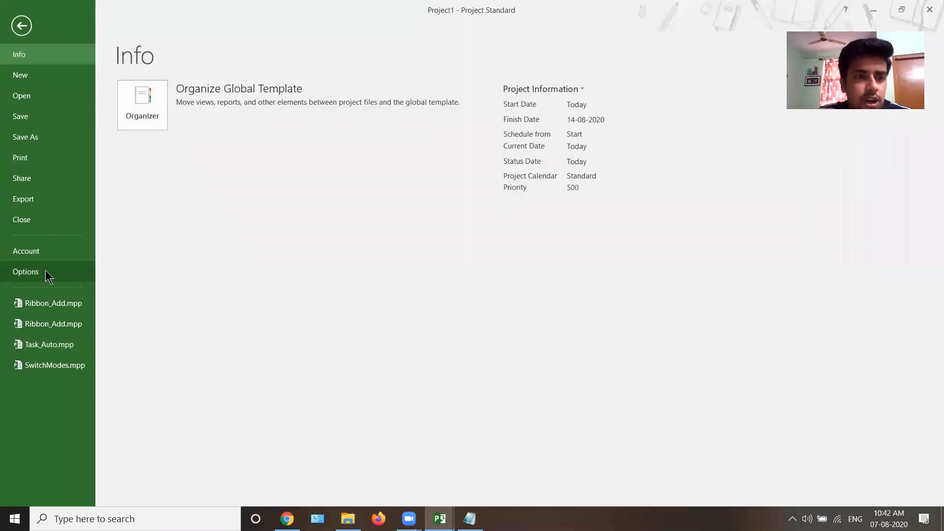
click(46, 273)
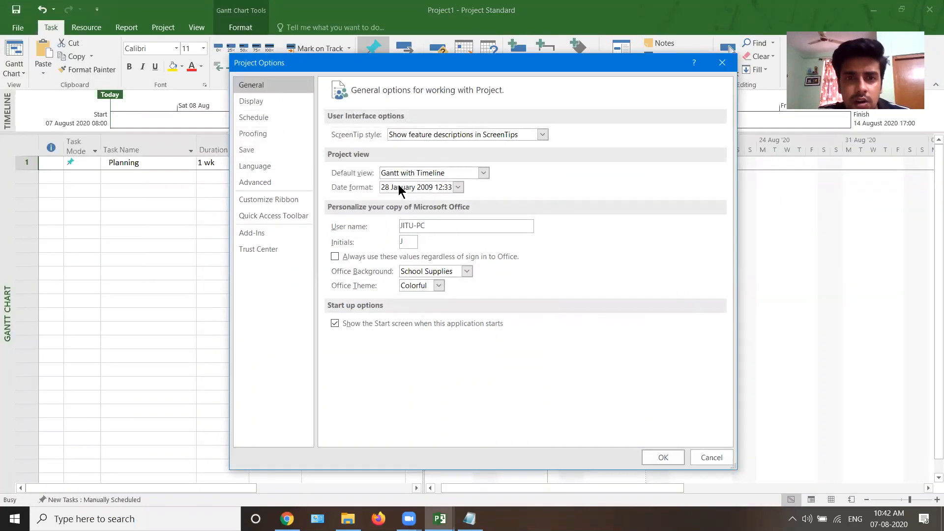
click(392, 189)
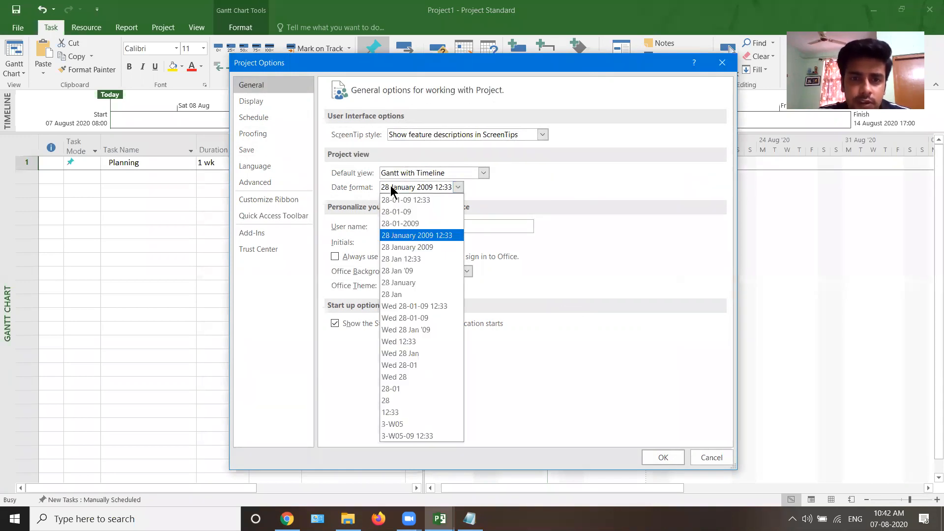
click(407, 247)
click(663, 458)
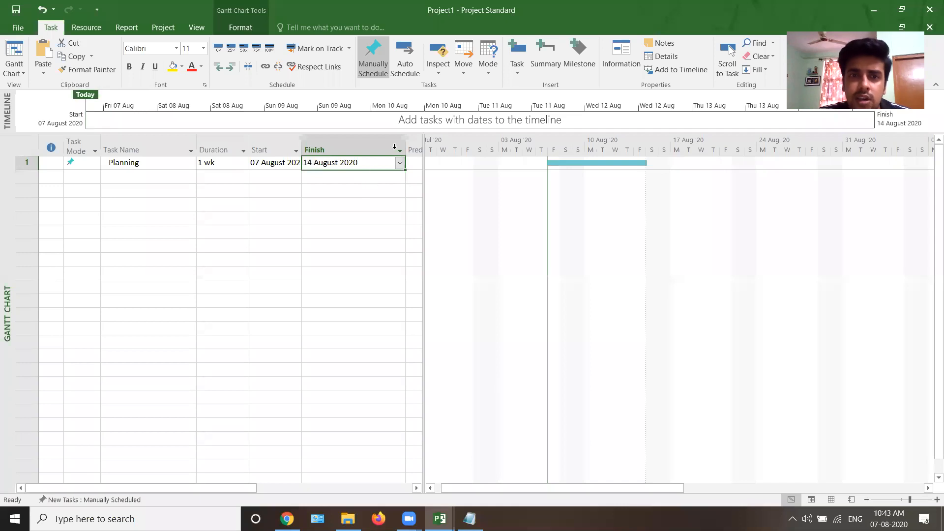
Step: Narrow the Finish column to fit the shorter finish date of the Planning task
drag(405, 144, 374, 144)
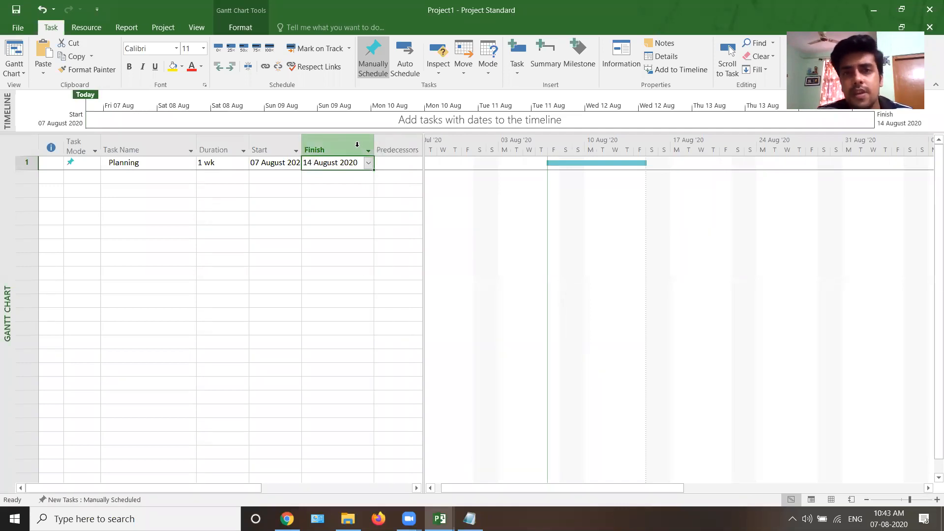
click(386, 299)
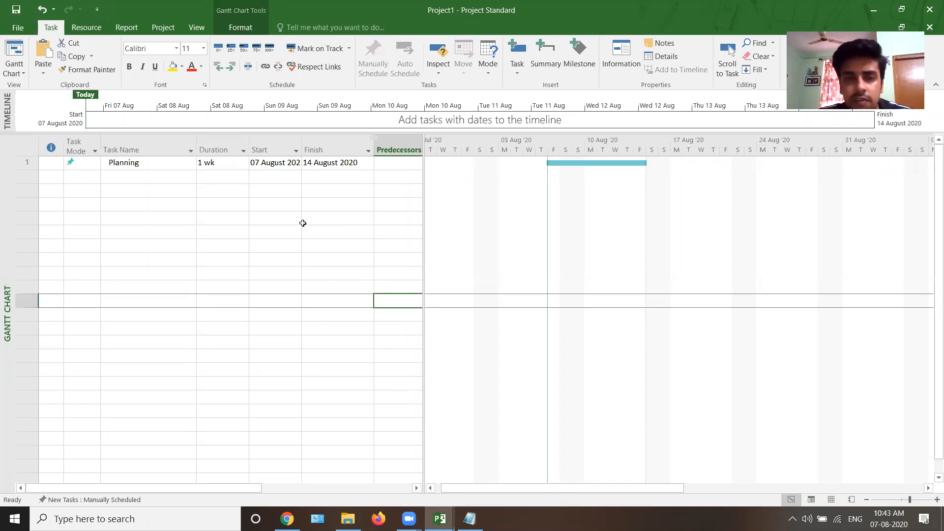
click(295, 164)
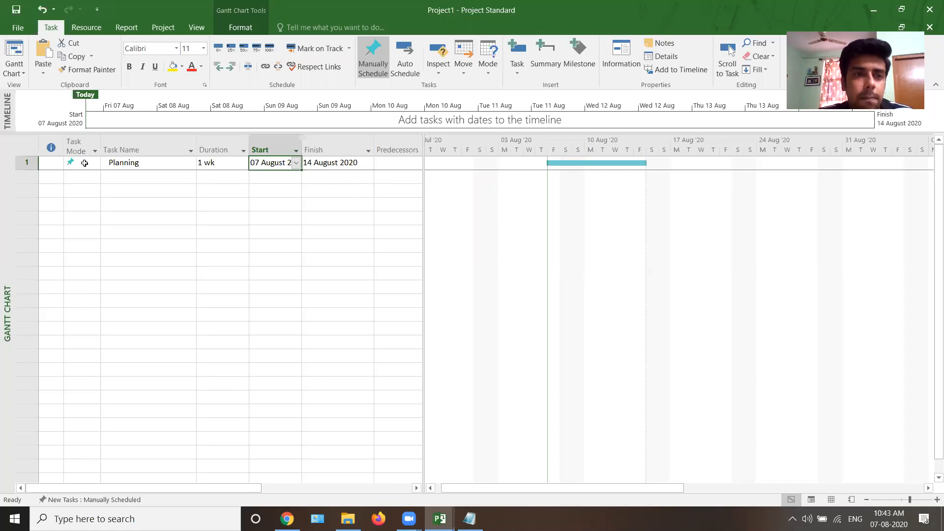
Step: Add the tasks Surveying and Site Marking below Planning
click(134, 180)
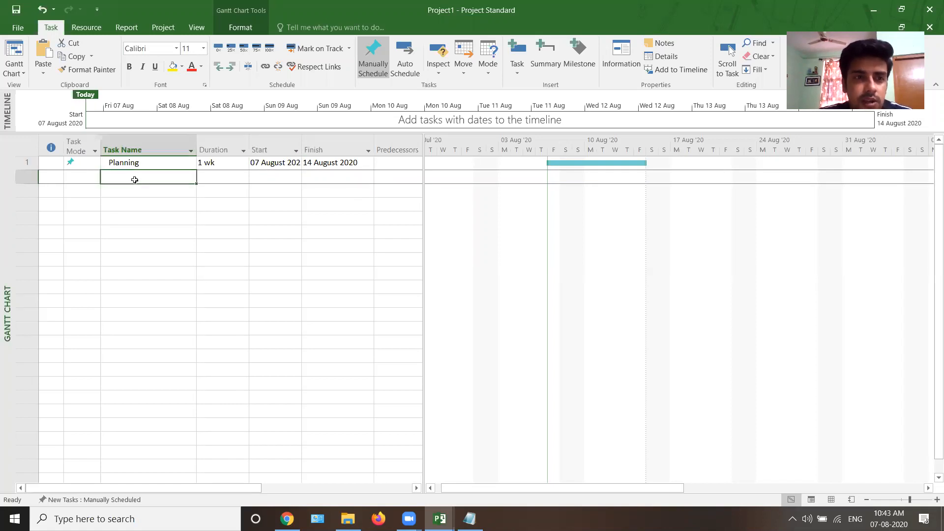
text(Sur)
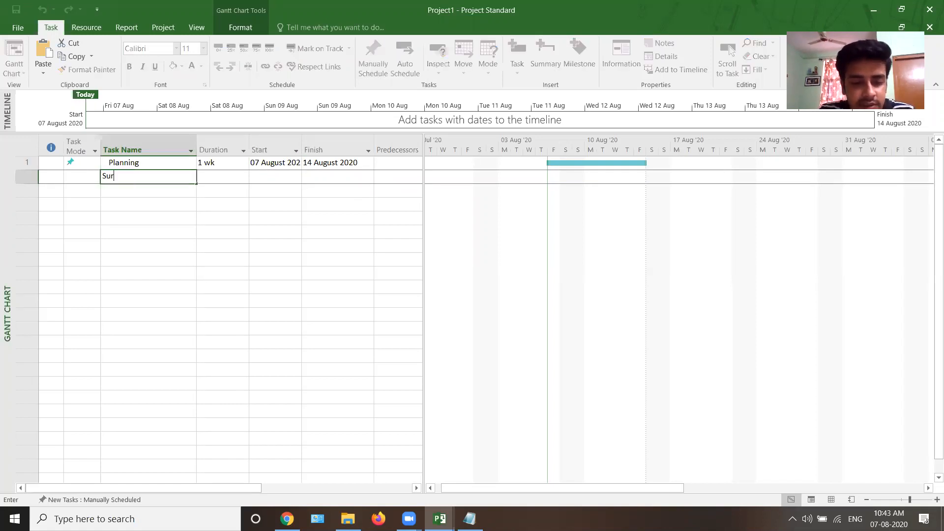
key(Tab)
key(Tab)
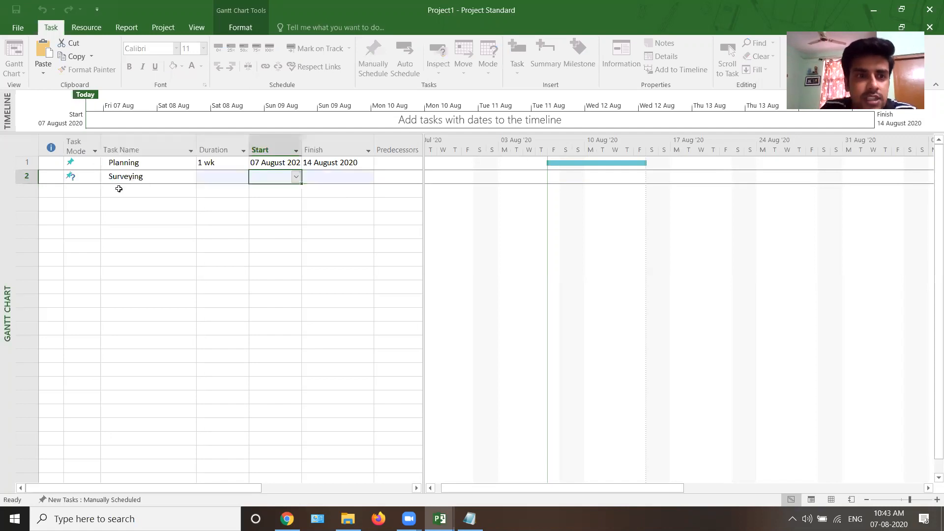
click(119, 193)
text(E)
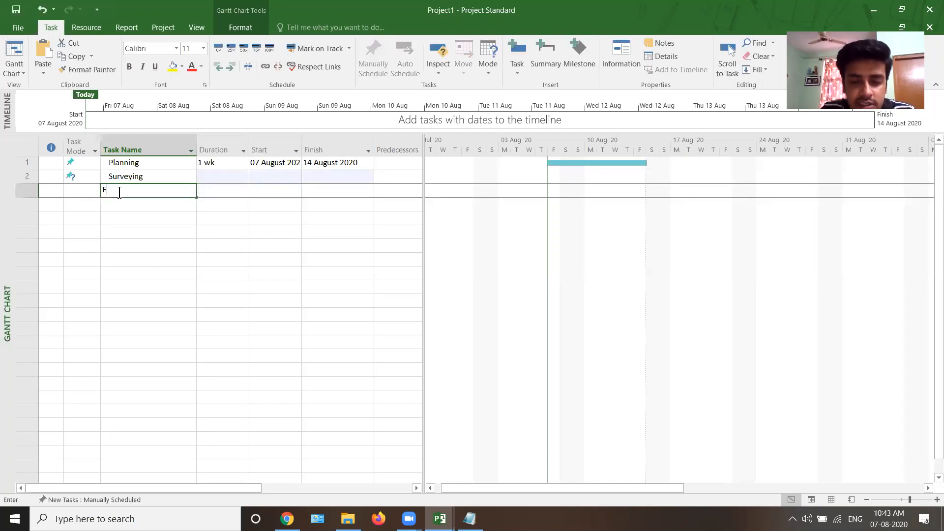
key(BackSpace)
text(te Marking)
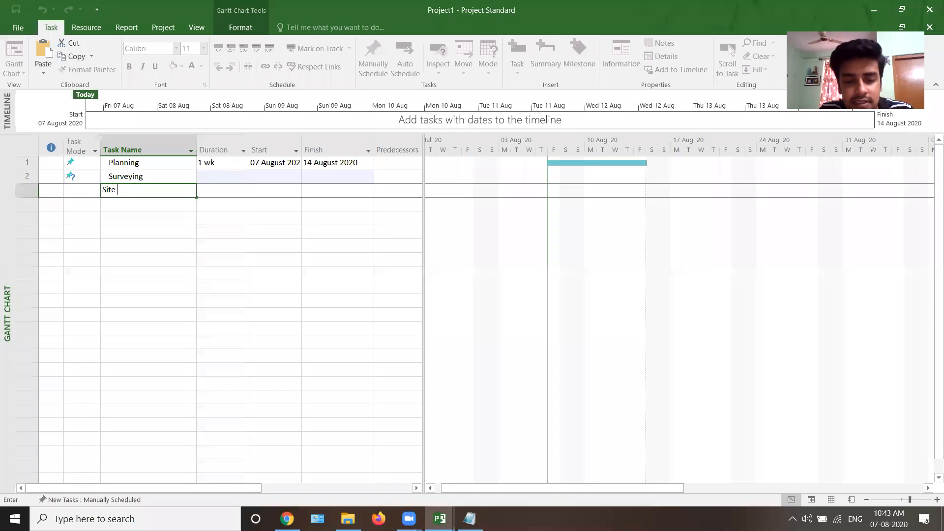
key(Return)
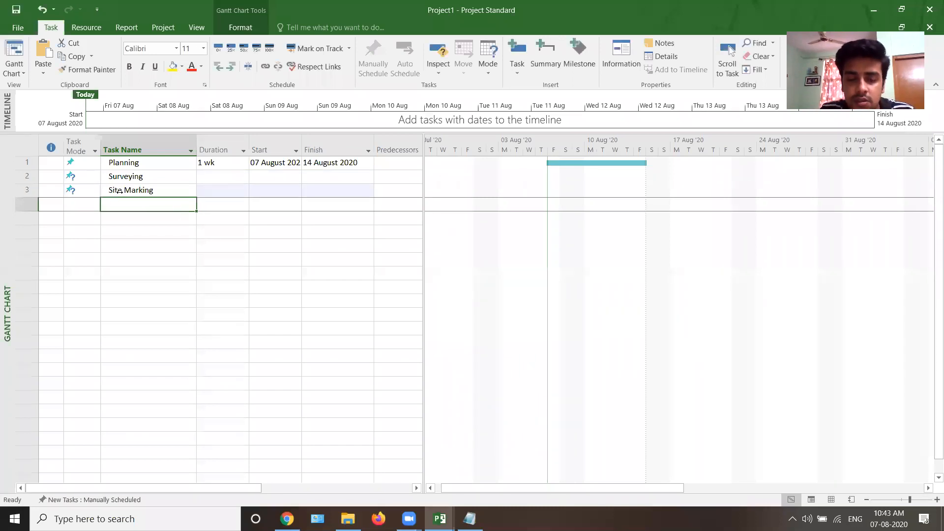
Step: Add the tasks Excavation and marking below Site Marking
text(Exca)
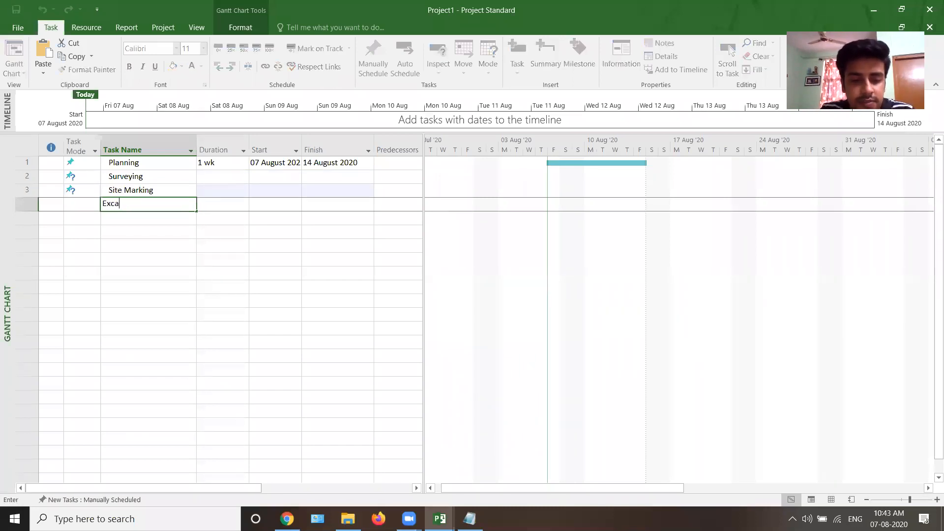
text(vation)
key(Tab)
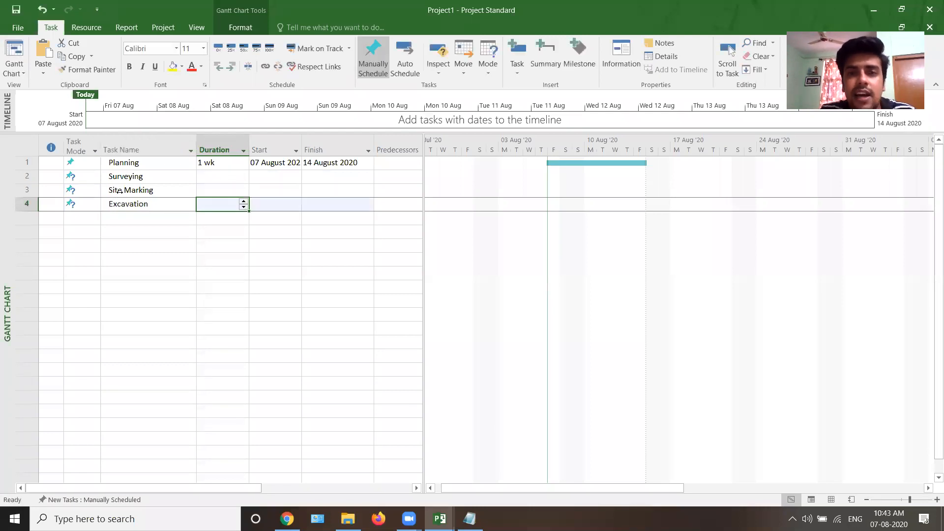
click(119, 221)
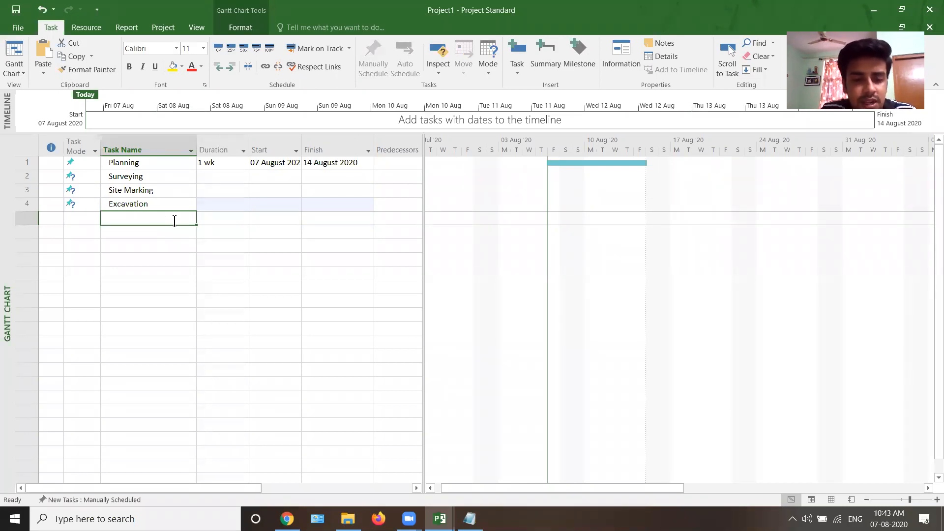
text(marking)
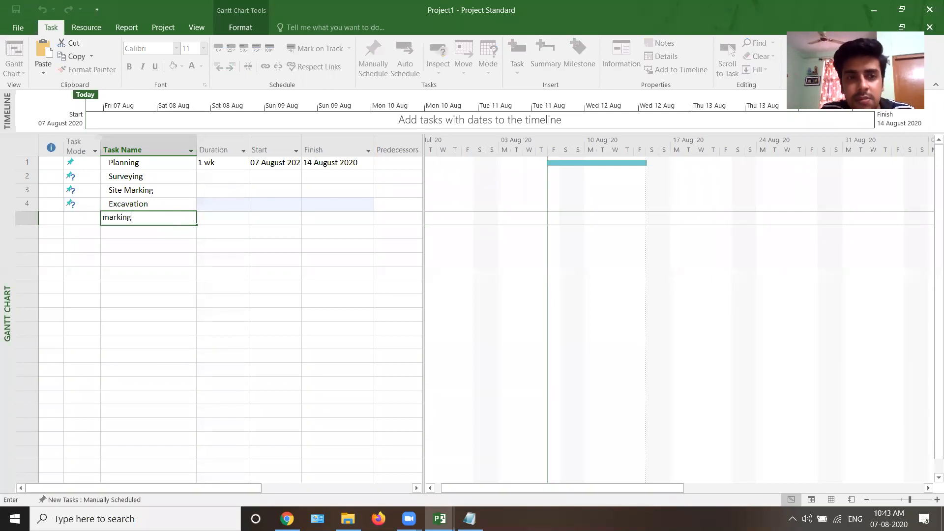
key(Tab)
Step: Add the tasks RebARING and Concreting at the end of the task list
click(181, 230)
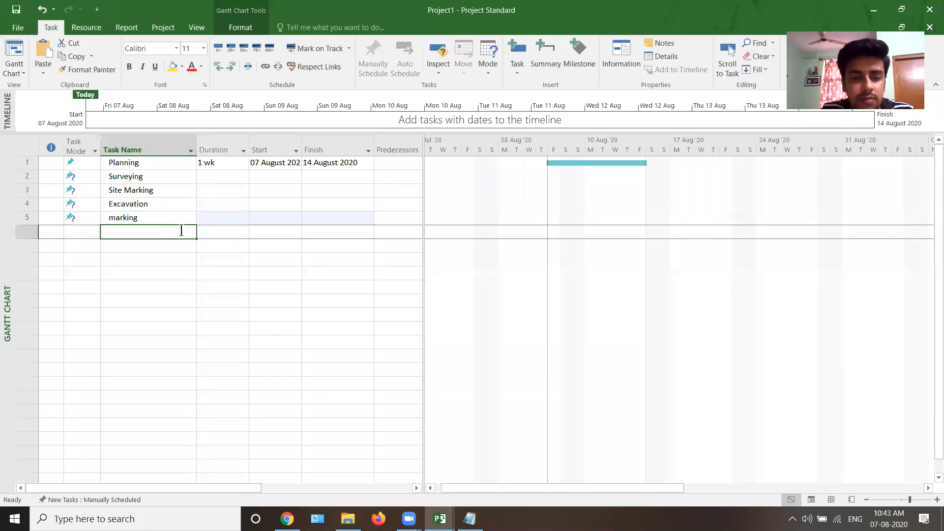
text(RebARING)
key(Return)
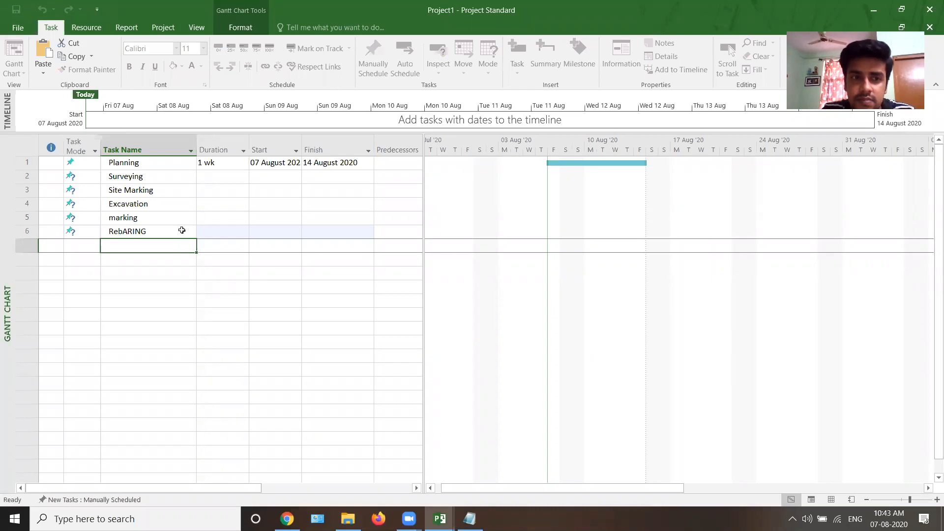
text(C)
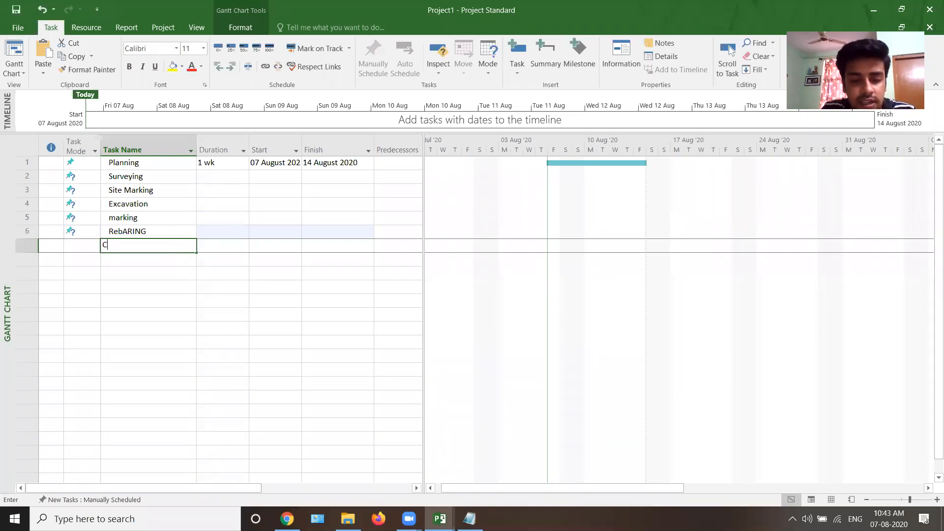
text(oncreting)
key(Tab)
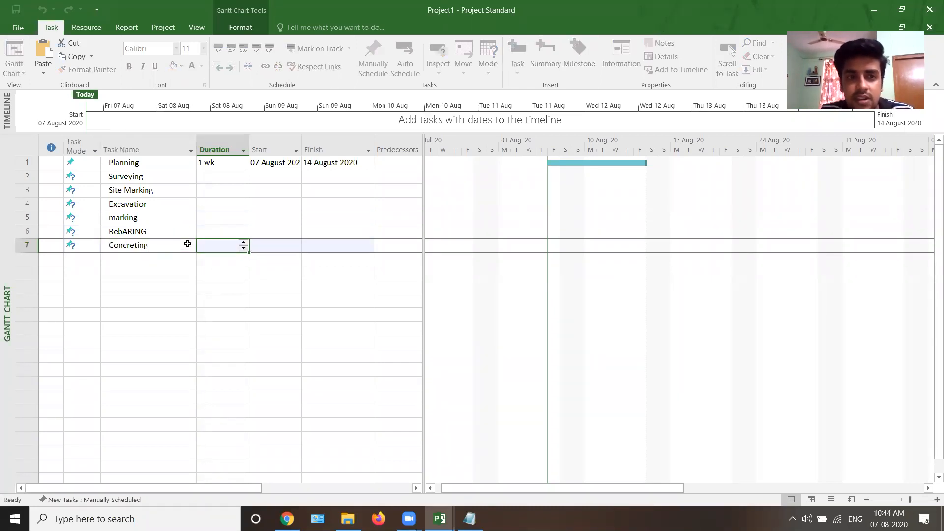
Step: Set the durations of the Surveying and Site Marking tasks to 3 days each
click(241, 176)
click(245, 173)
click(245, 174)
click(245, 173)
click(246, 188)
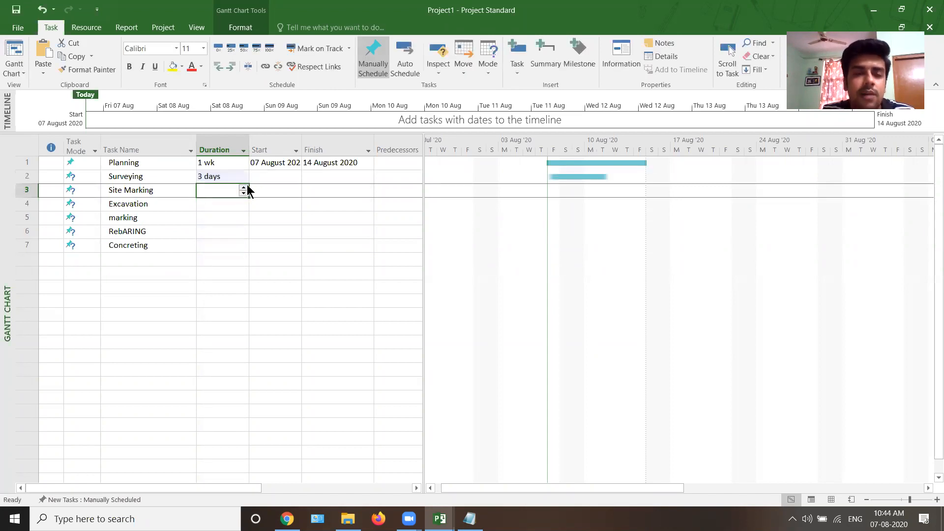
click(244, 188)
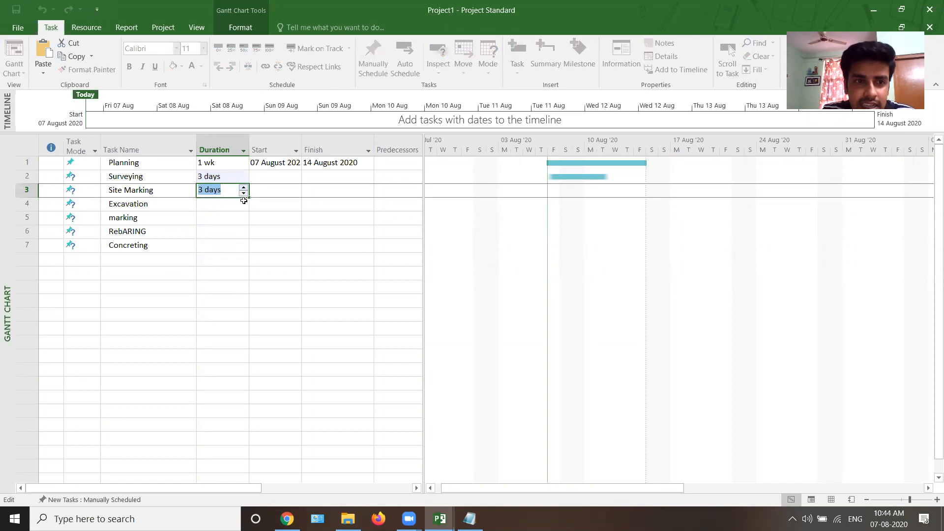
Step: Set the durations of the Excavation and marking tasks to 2 days each
click(242, 207)
click(243, 202)
click(244, 202)
click(245, 219)
click(244, 216)
click(244, 216)
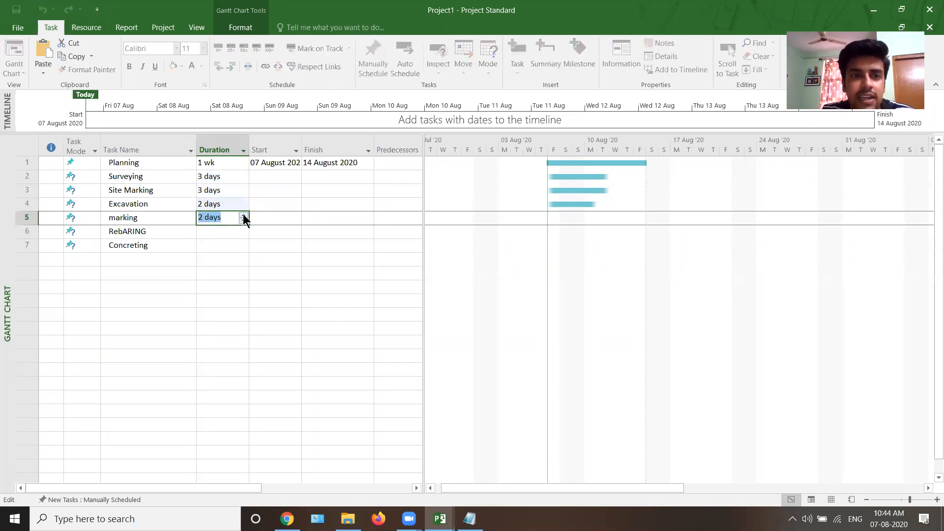
Step: Set the RebARING task's duration to 3 days and the Concreting task's duration to 1 day
click(243, 232)
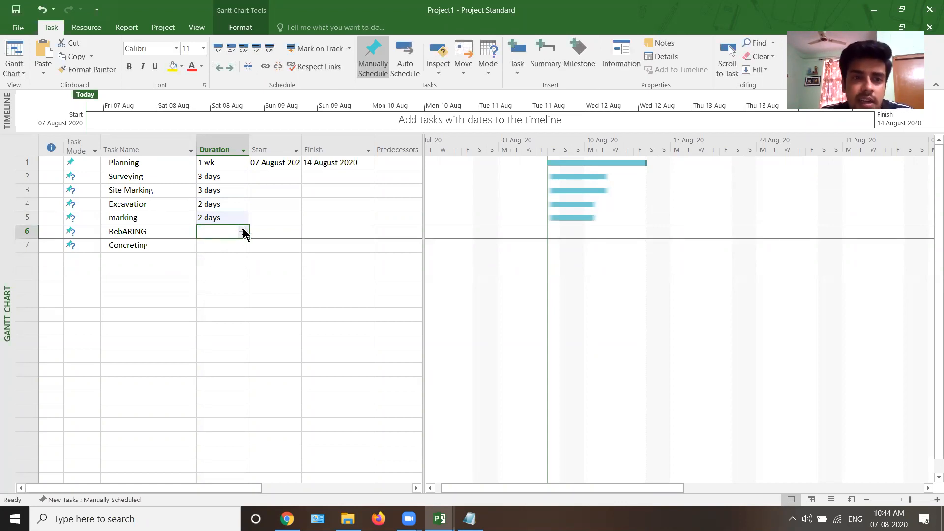
click(244, 230)
click(242, 243)
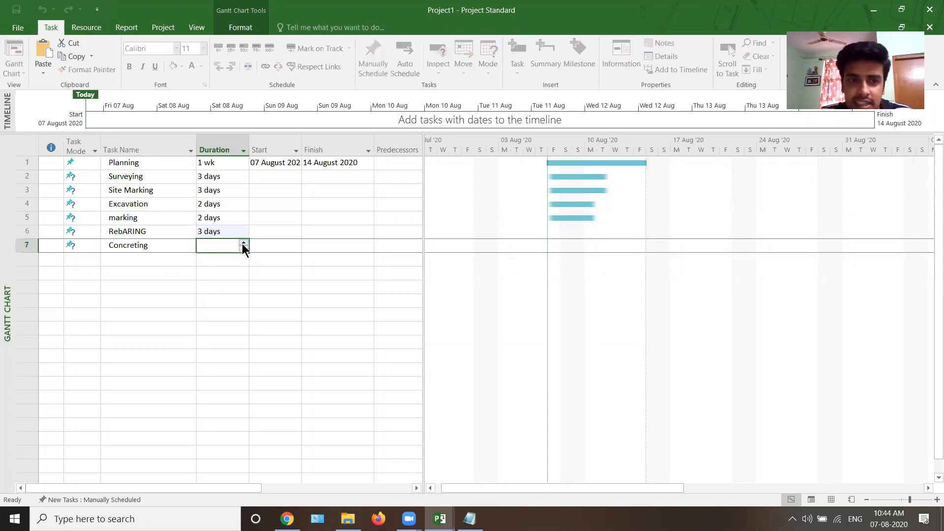
click(244, 243)
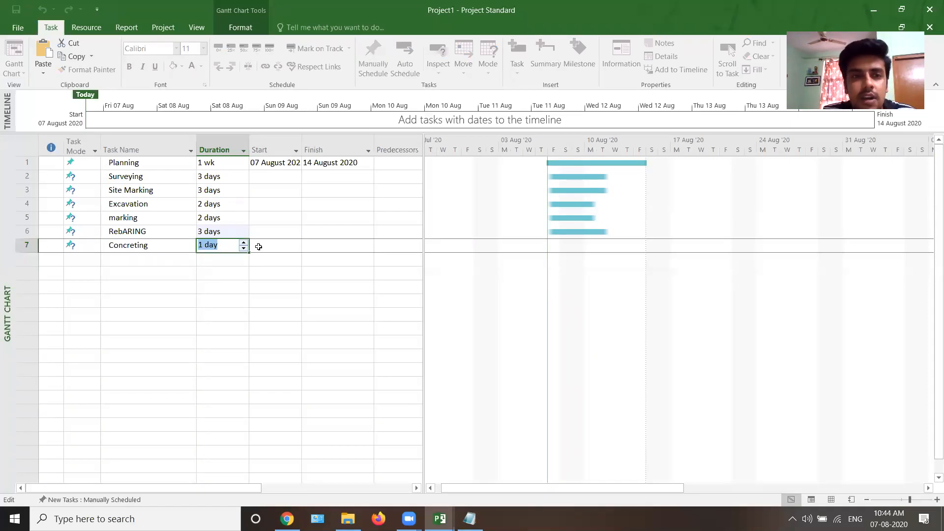
click(218, 177)
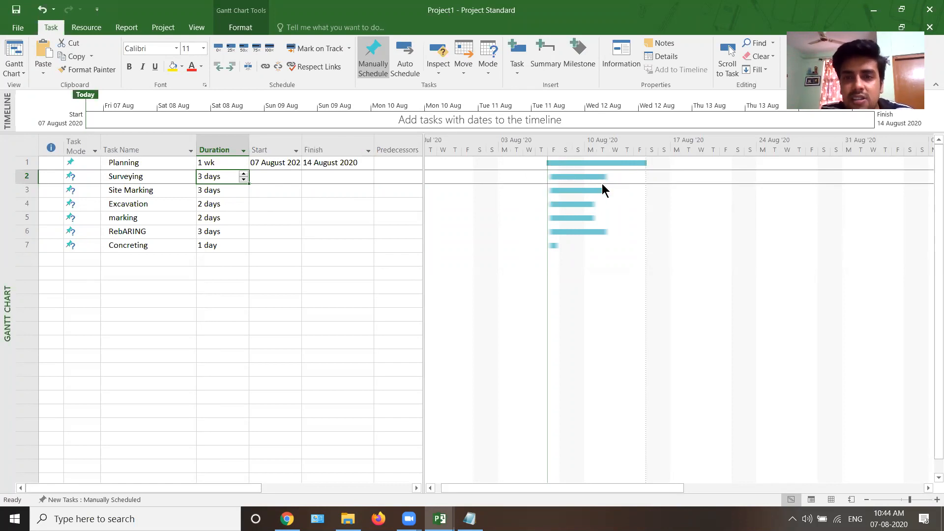
Step: Set the Surveying task's start date to 15 August 2020, the day after Planning finishes
click(282, 178)
click(333, 178)
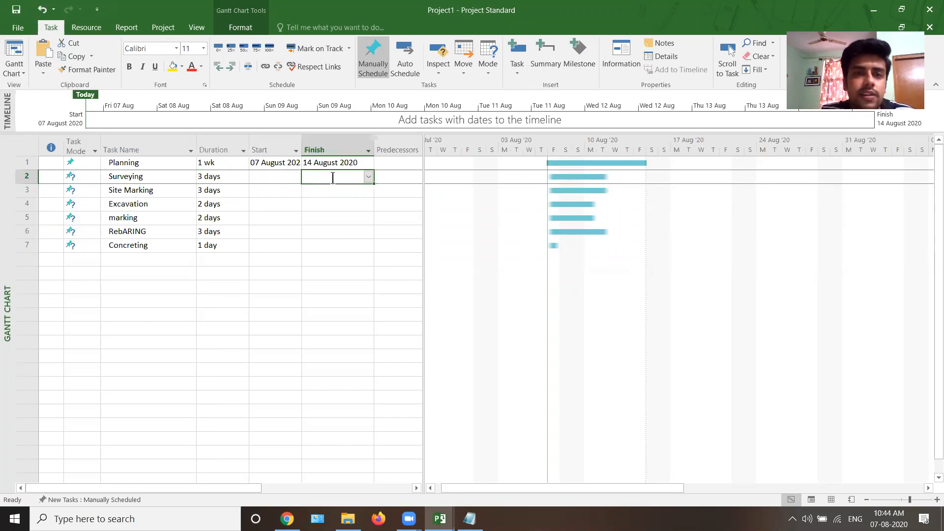
click(297, 179)
click(297, 178)
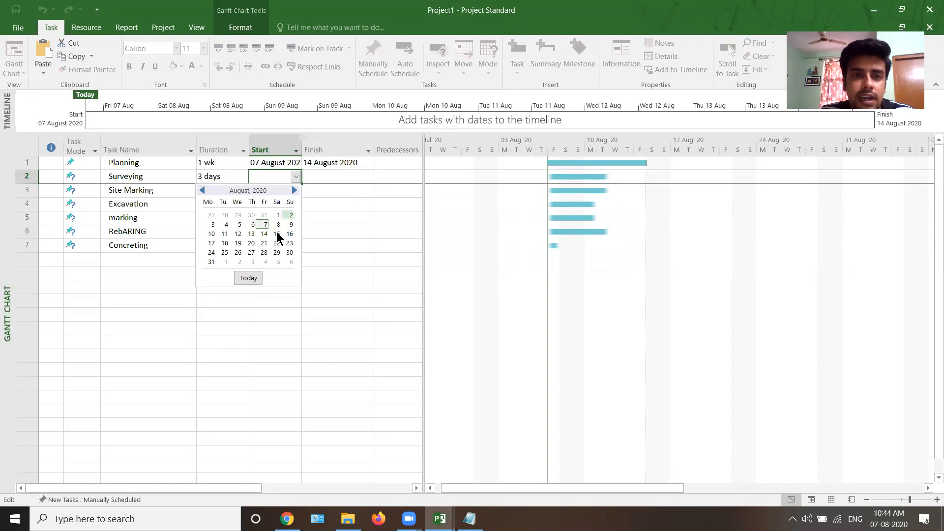
click(315, 177)
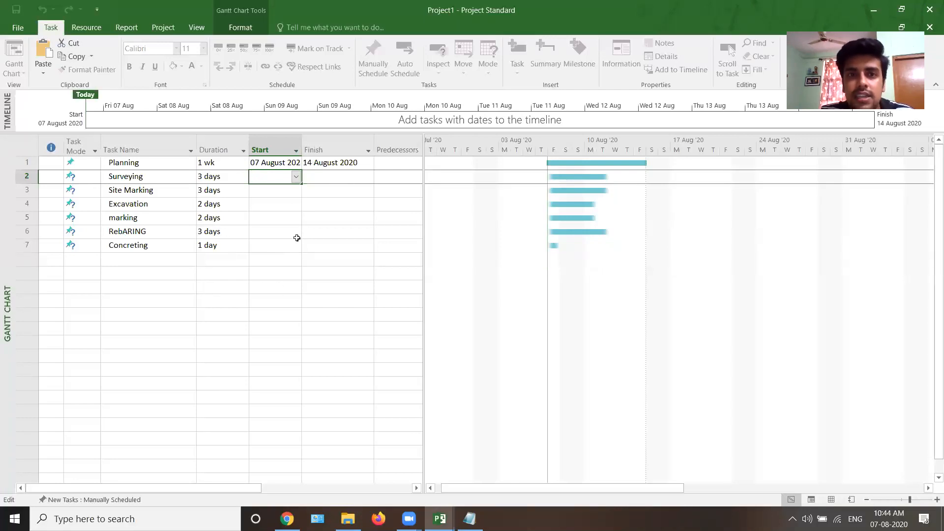
click(297, 180)
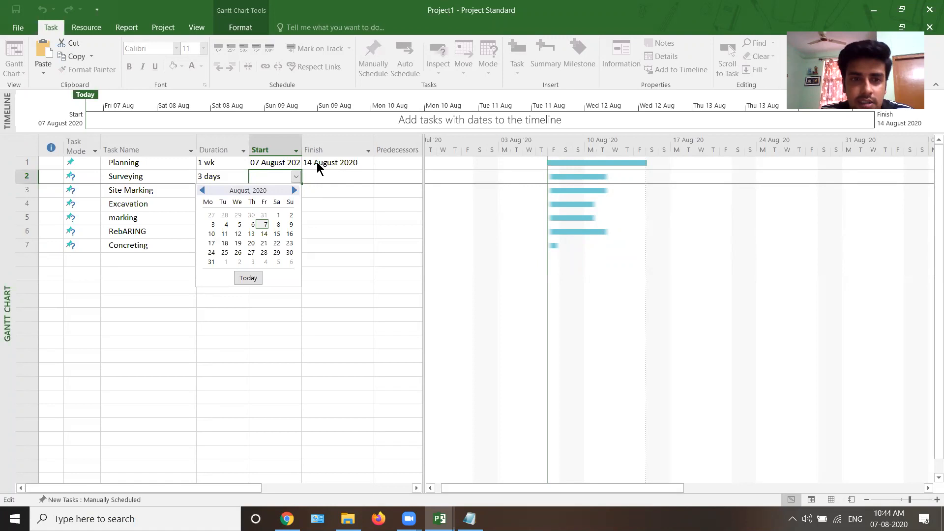
click(273, 233)
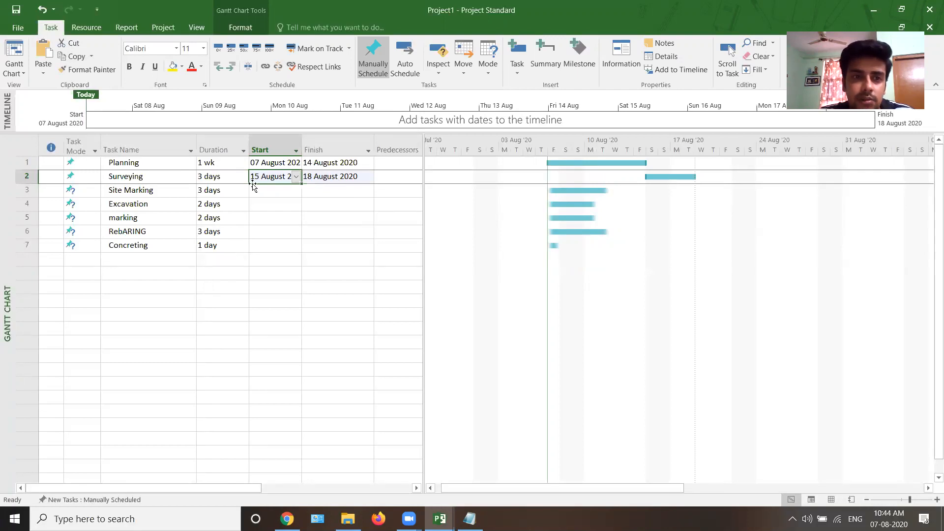
Step: Set the Site Marking task's start date to 19 August 2020, the day after Surveying finishes
click(227, 177)
click(269, 189)
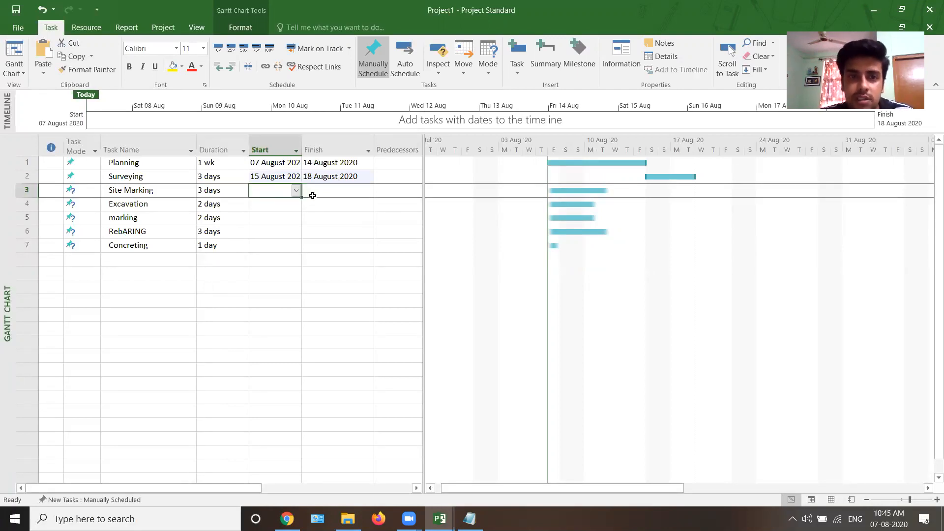
click(333, 178)
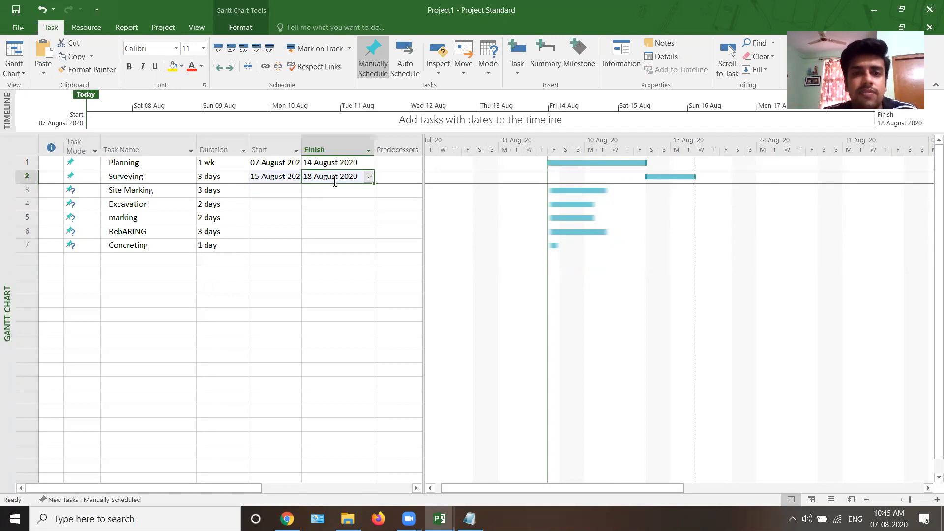
click(297, 193)
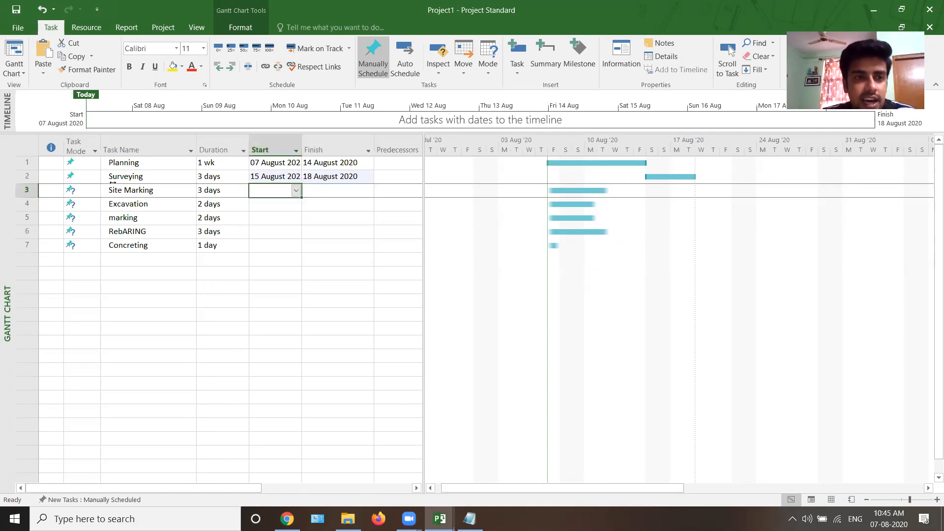
click(296, 191)
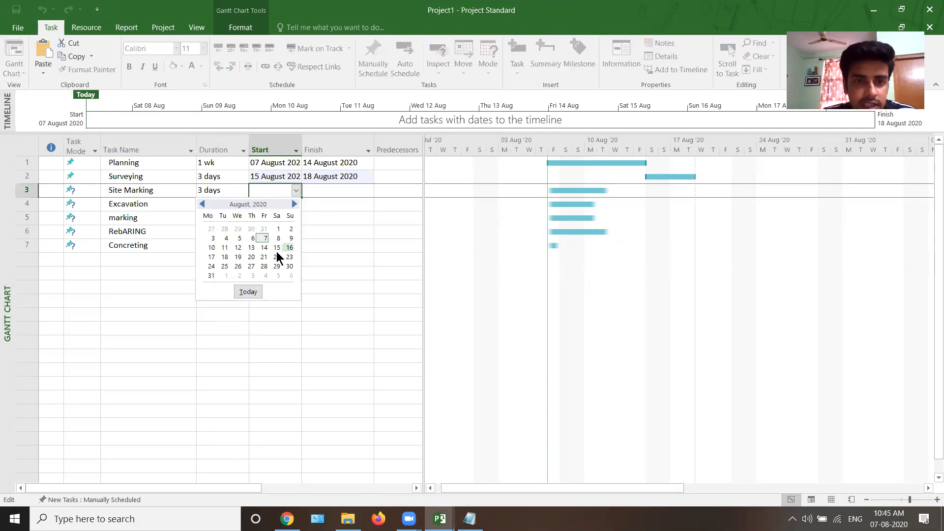
click(235, 257)
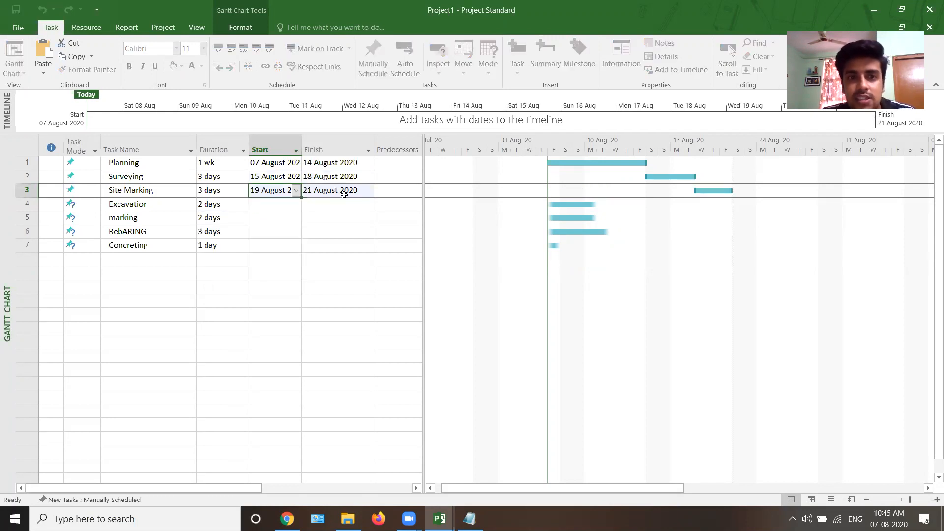
Step: Set the start dates of Excavation to 22 August 2020 and marking to 25 August 2020
click(290, 207)
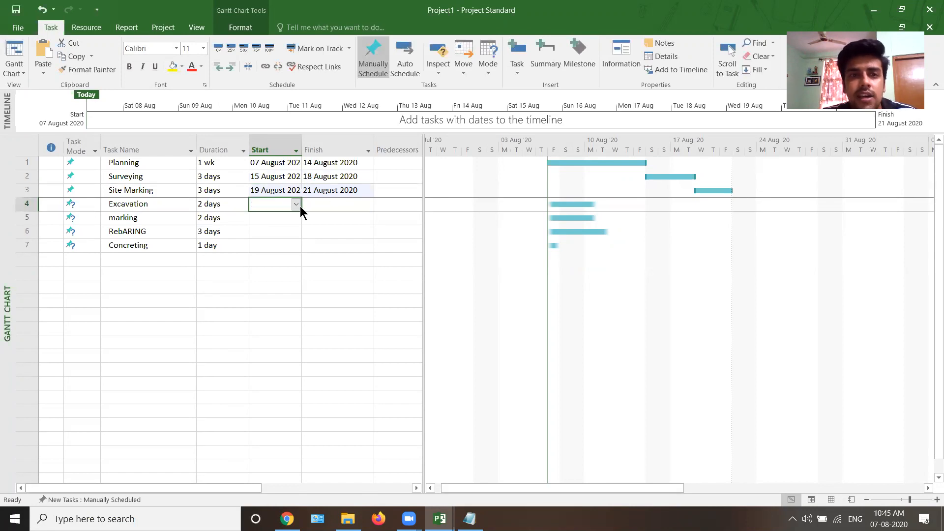
click(296, 204)
click(277, 270)
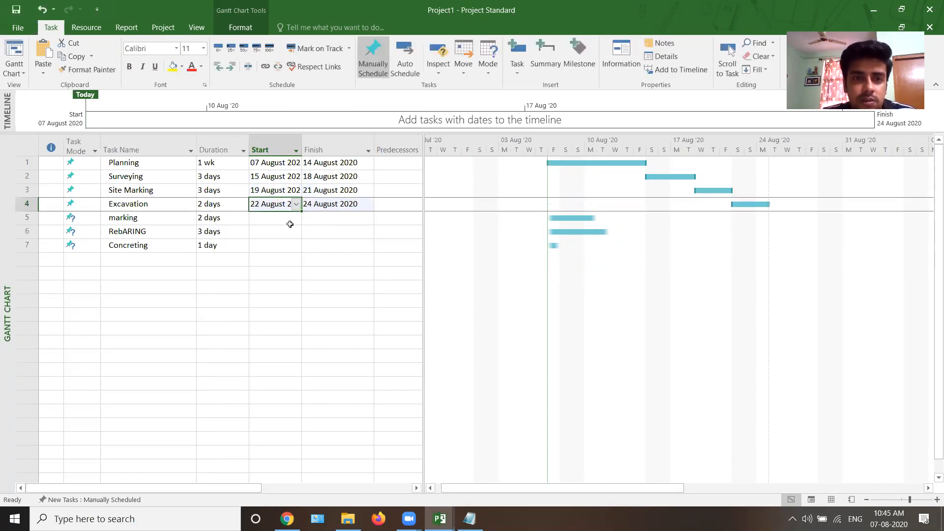
click(290, 219)
click(296, 218)
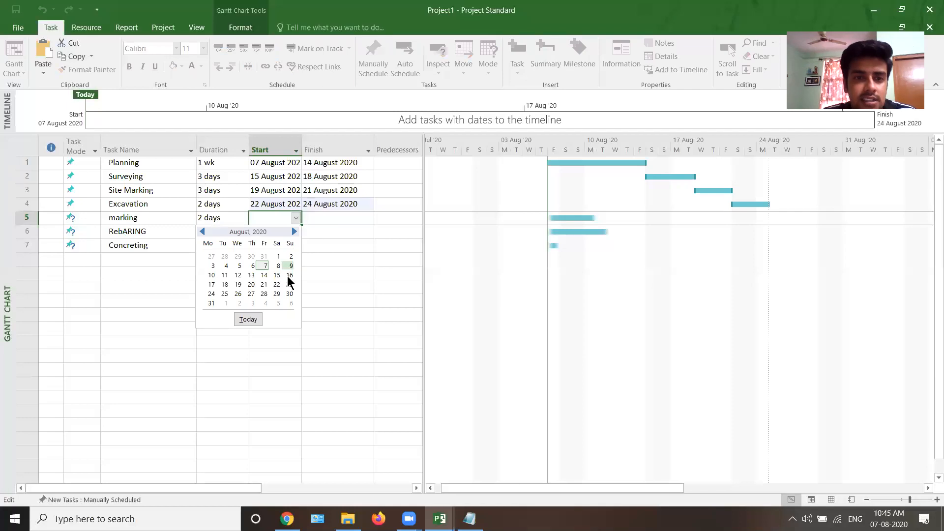
click(224, 294)
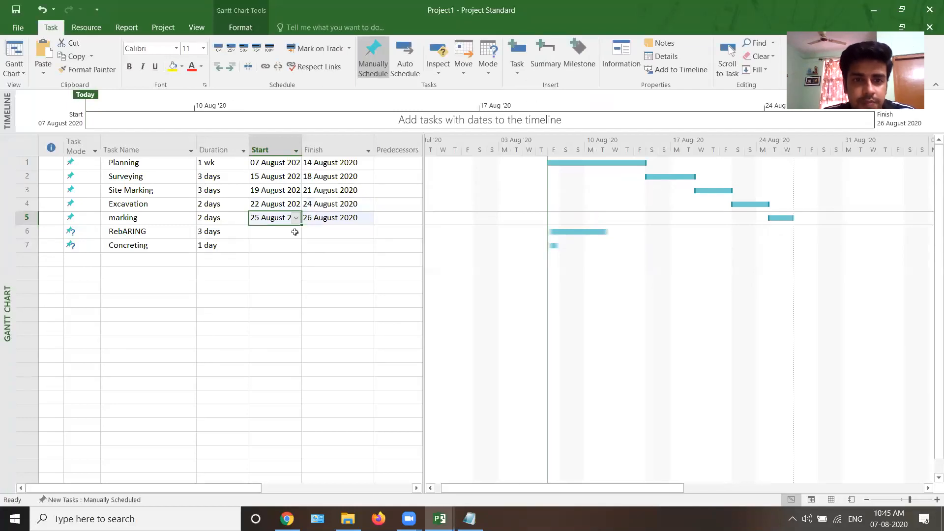
Step: Set the start dates of RebARING to 27 August 2020 and Concreting to 1 September 2020
click(296, 234)
click(296, 232)
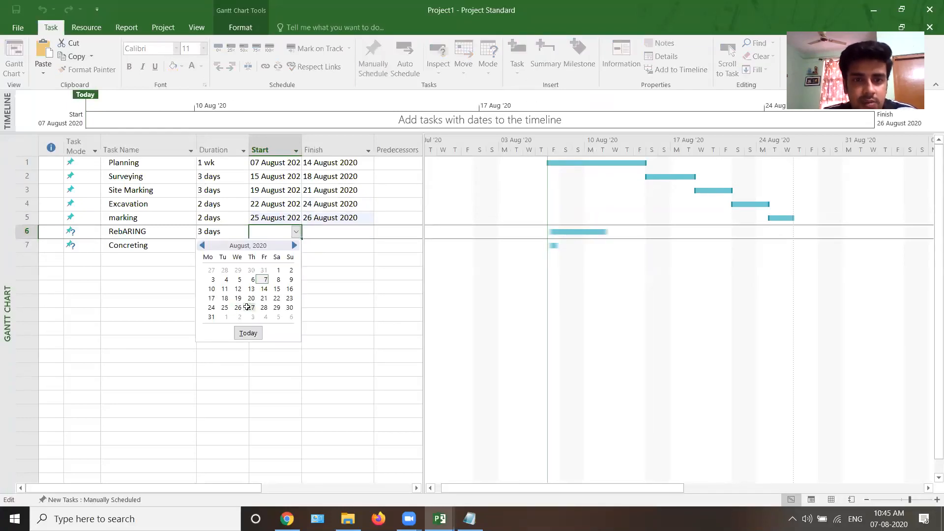
click(250, 308)
click(296, 245)
click(296, 245)
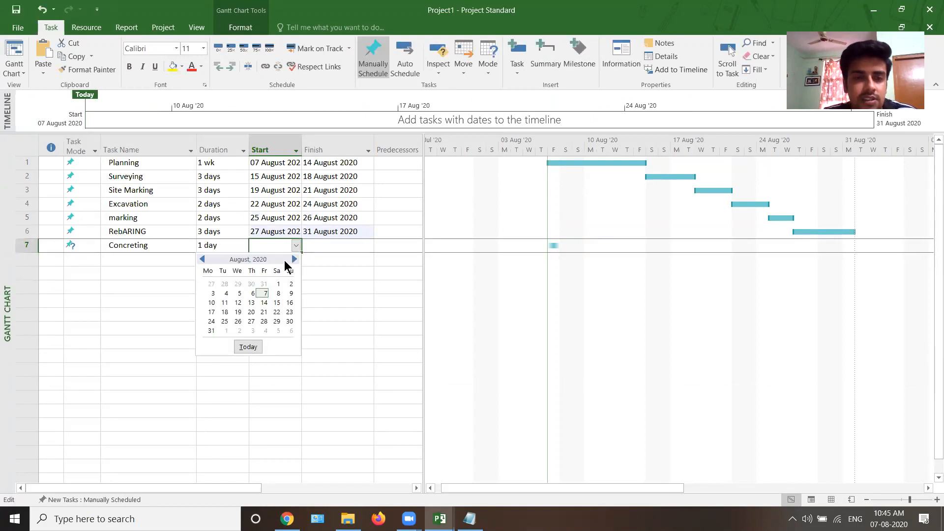
click(226, 331)
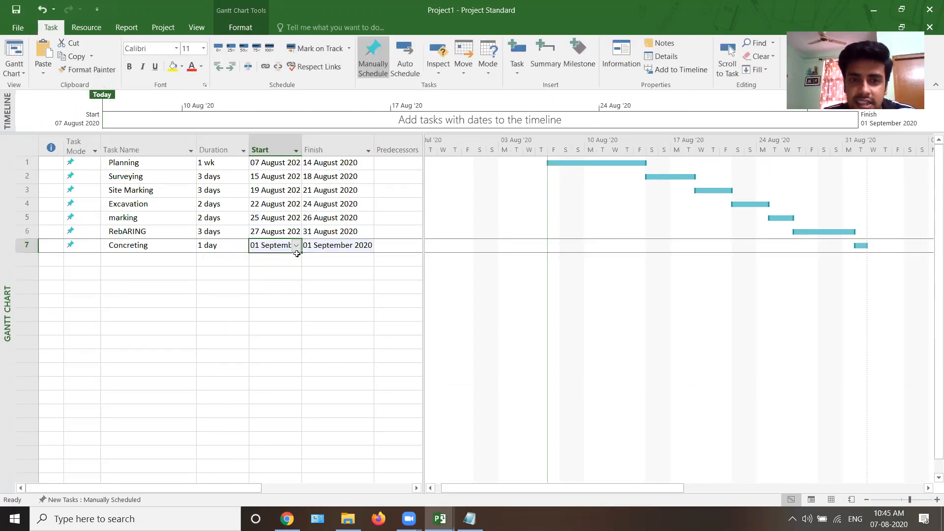
Step: Fit the widths of the Finish and Start columns to their contents so the full dates can be read
click(325, 260)
double_click(375, 144)
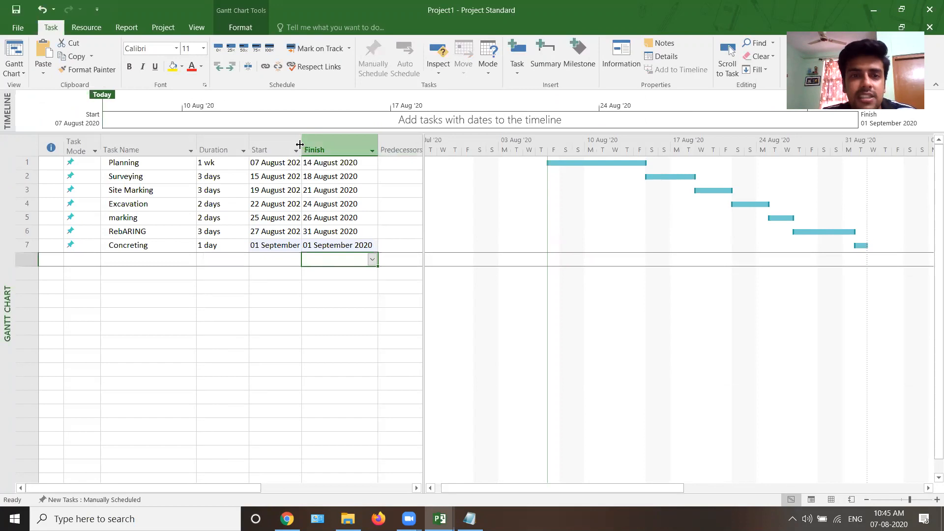
double_click(301, 142)
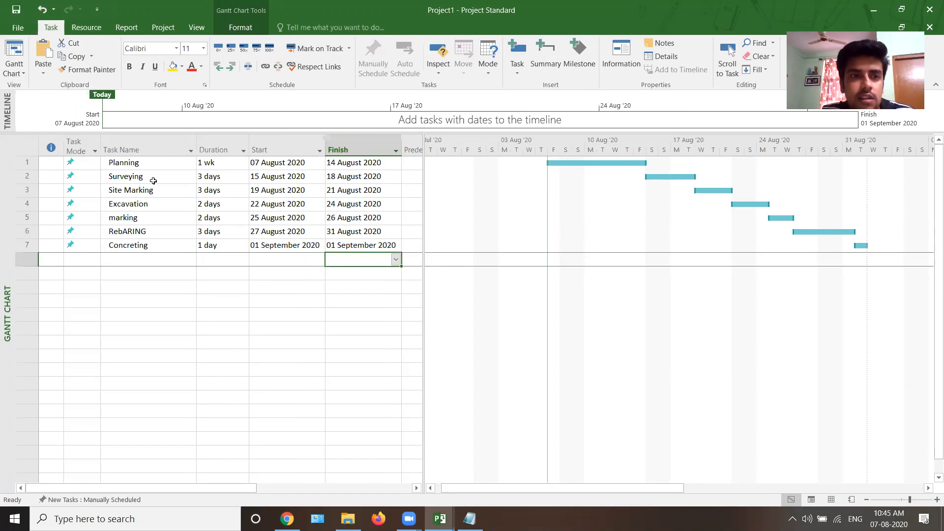
click(153, 206)
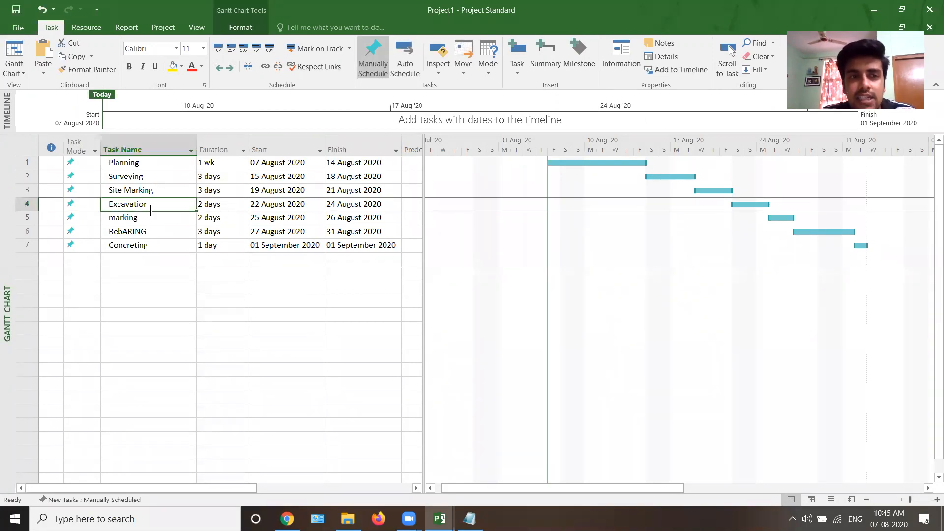
click(149, 219)
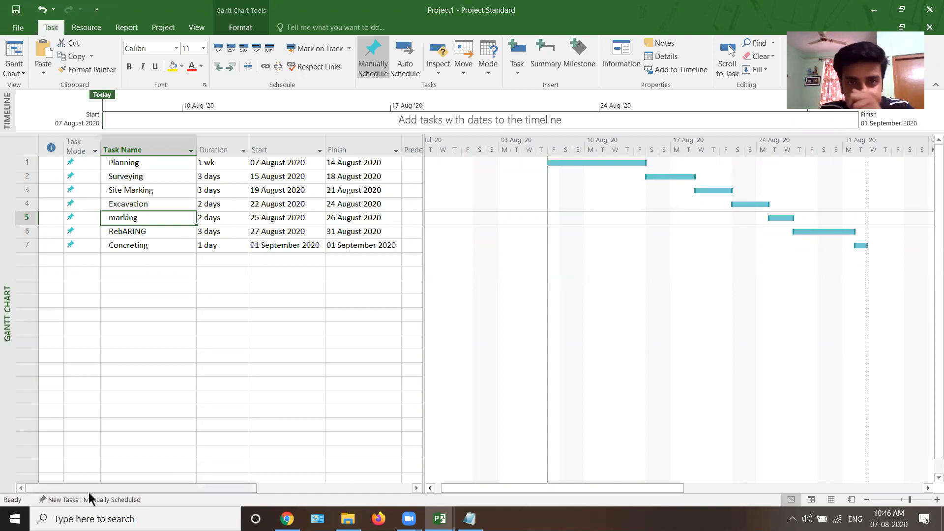
Step: Set the project's scheduling options so that newly created tasks are Auto Scheduled
click(15, 29)
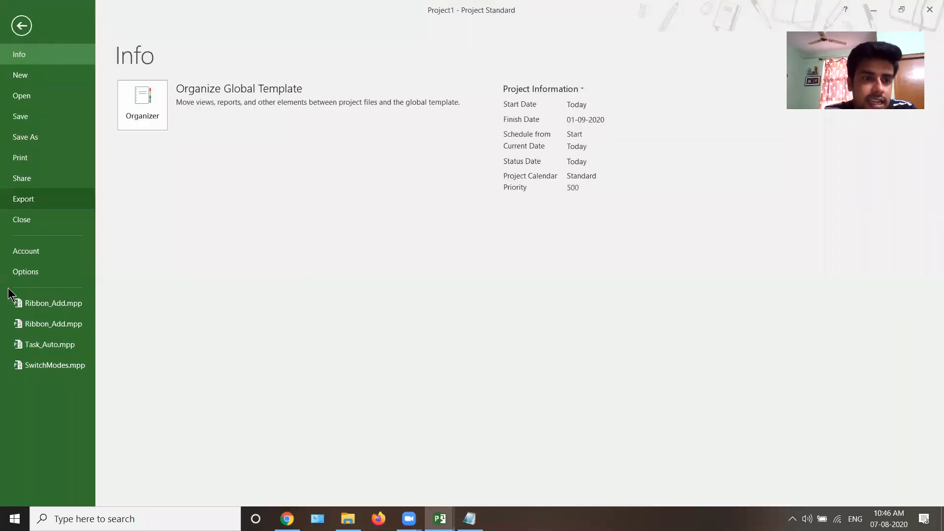
click(30, 268)
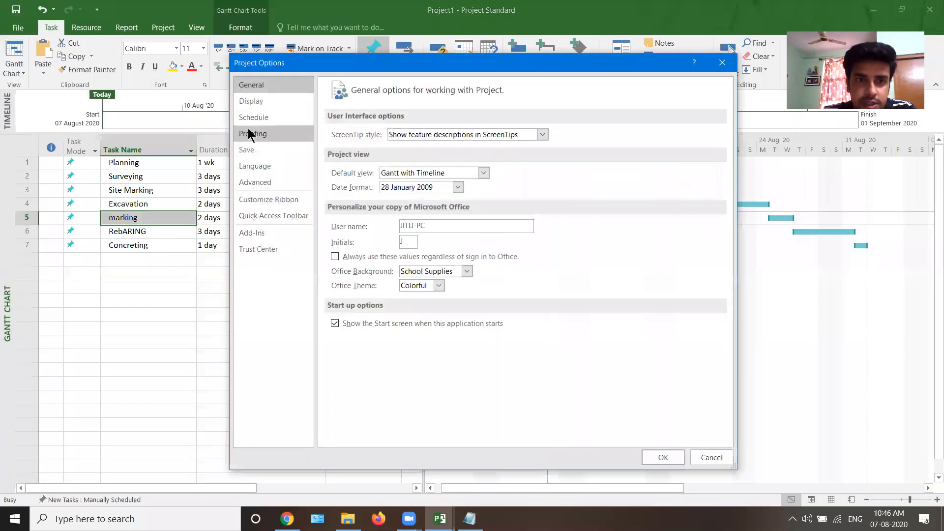
click(251, 118)
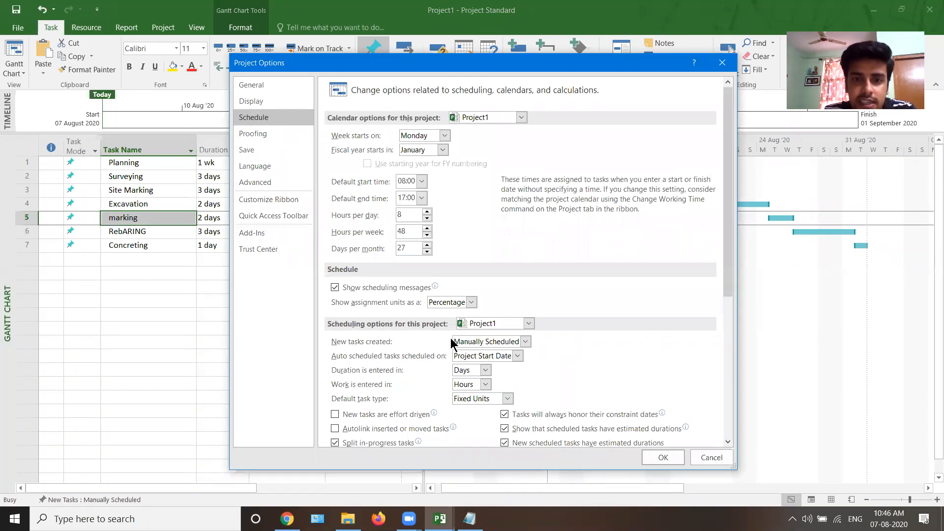
click(491, 341)
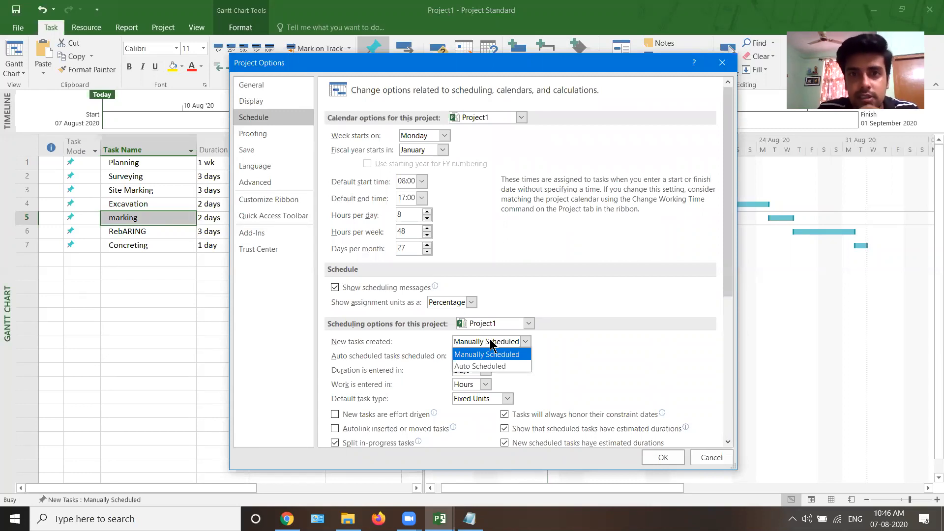
click(502, 366)
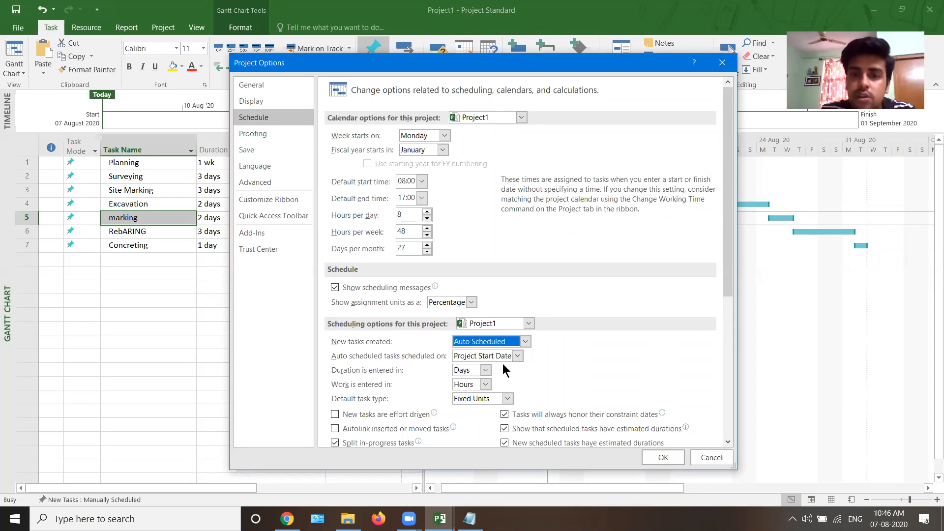
click(663, 457)
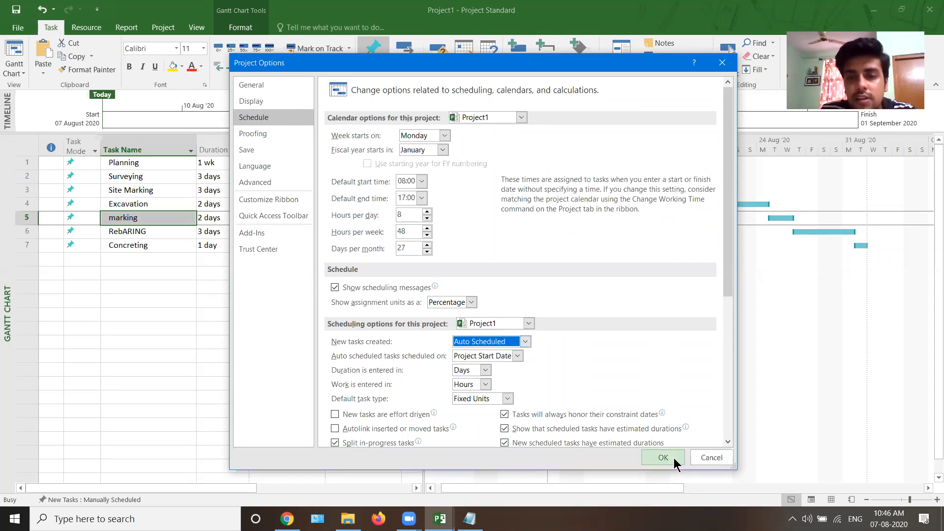
Step: Add a task named Filling below Concreting and set its duration to 2 days
click(143, 257)
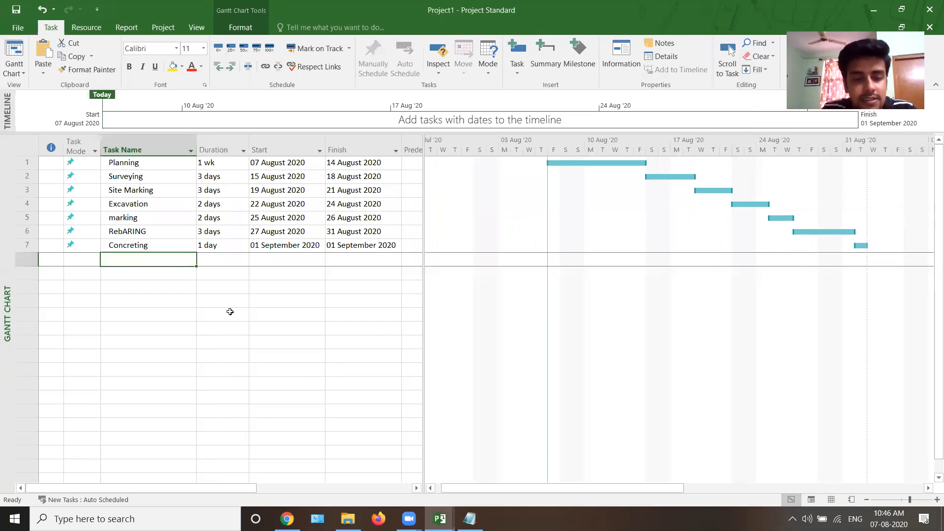
text(Filling)
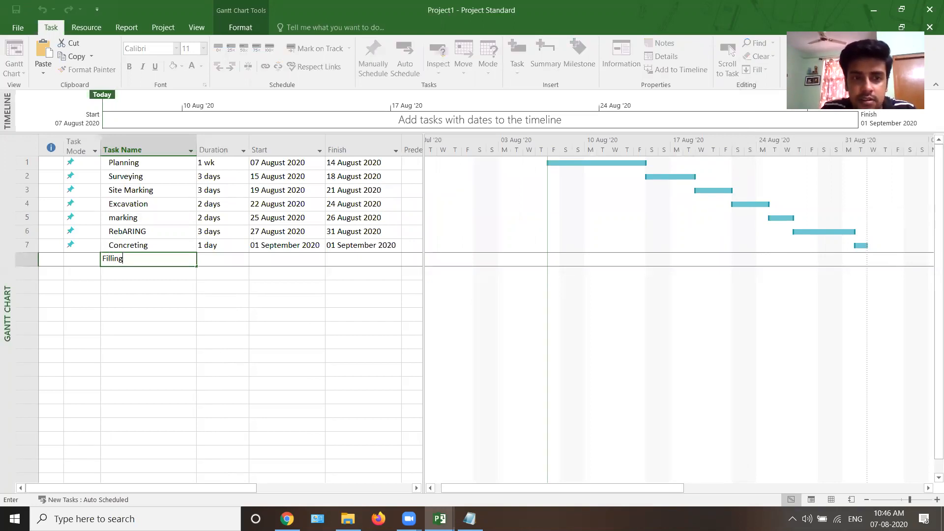
key(Tab)
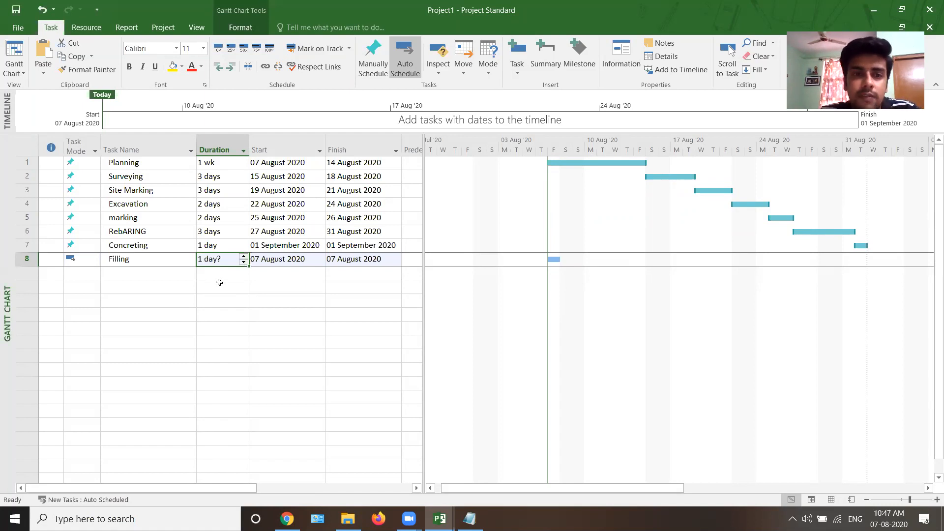
click(243, 257)
click(271, 261)
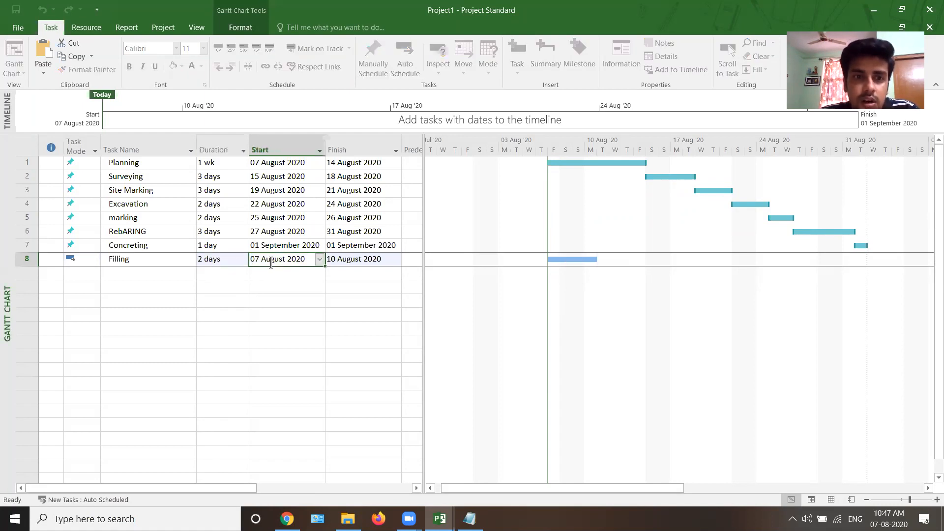
click(358, 264)
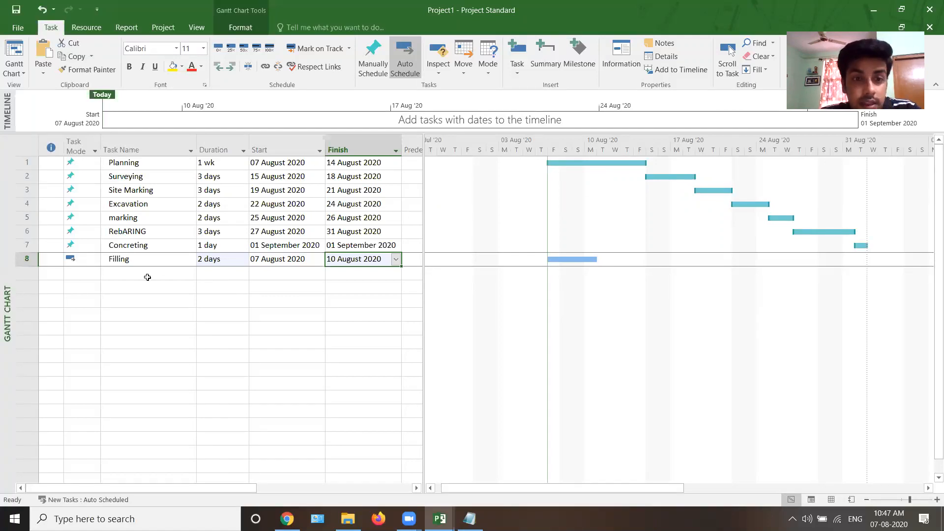
Step: Switch the Filling task's mode to Manually Scheduled and back to Auto Scheduled
click(81, 259)
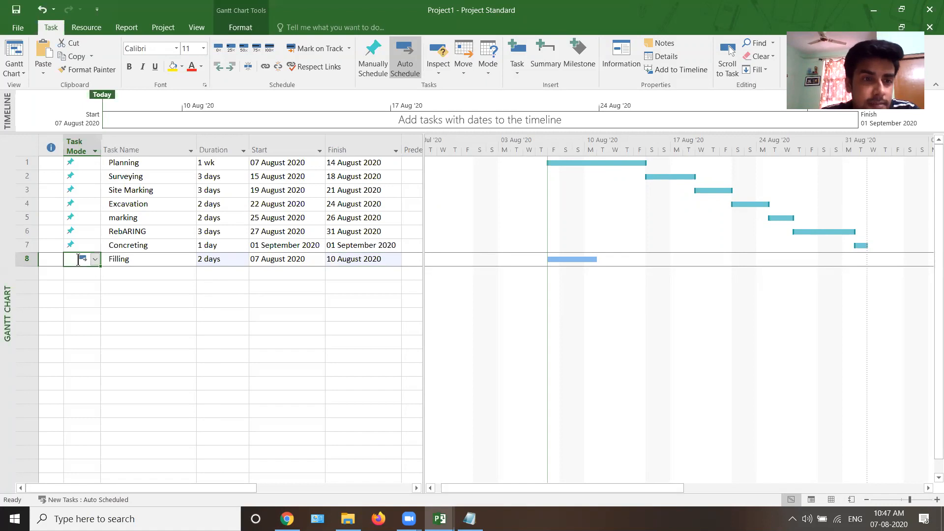
click(102, 273)
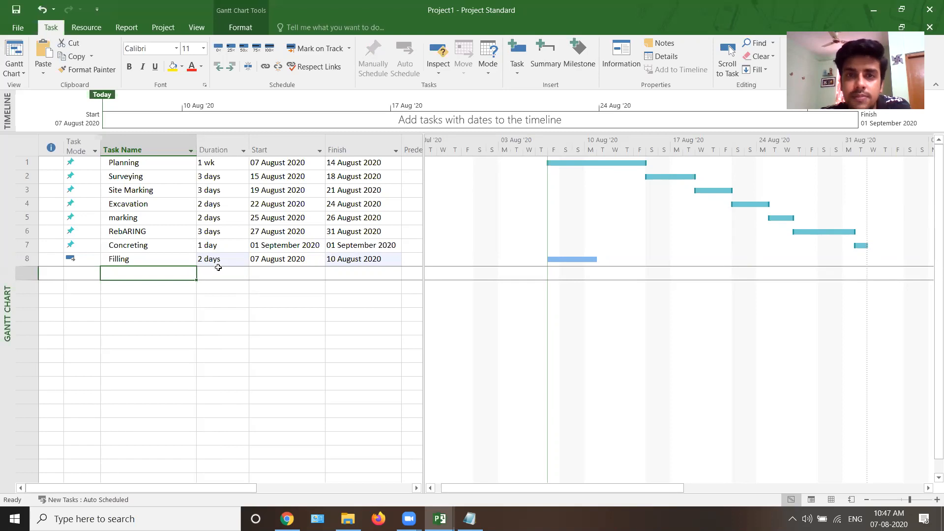
click(93, 260)
click(95, 260)
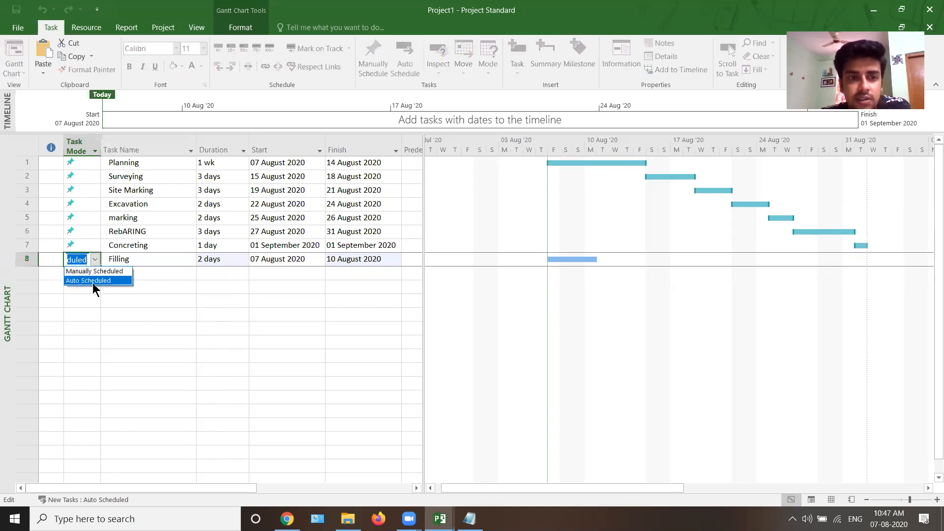
click(99, 272)
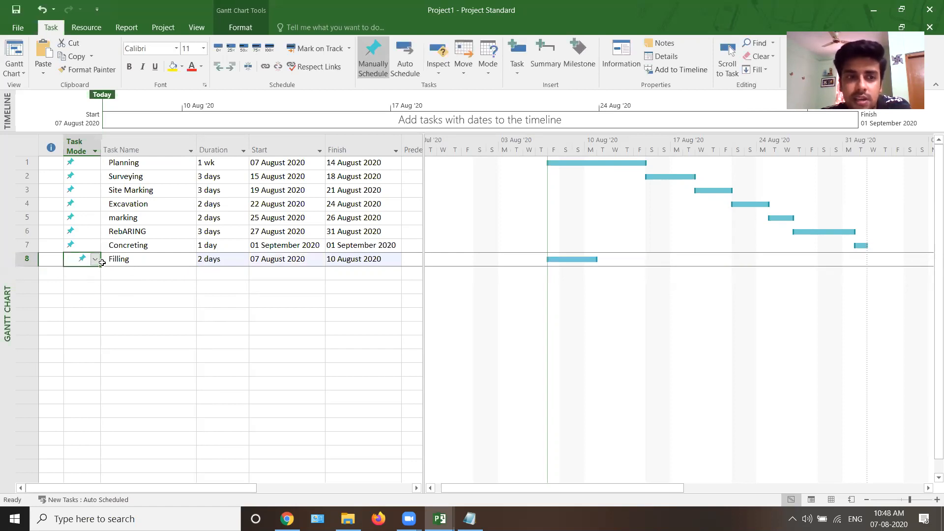
click(96, 265)
click(91, 280)
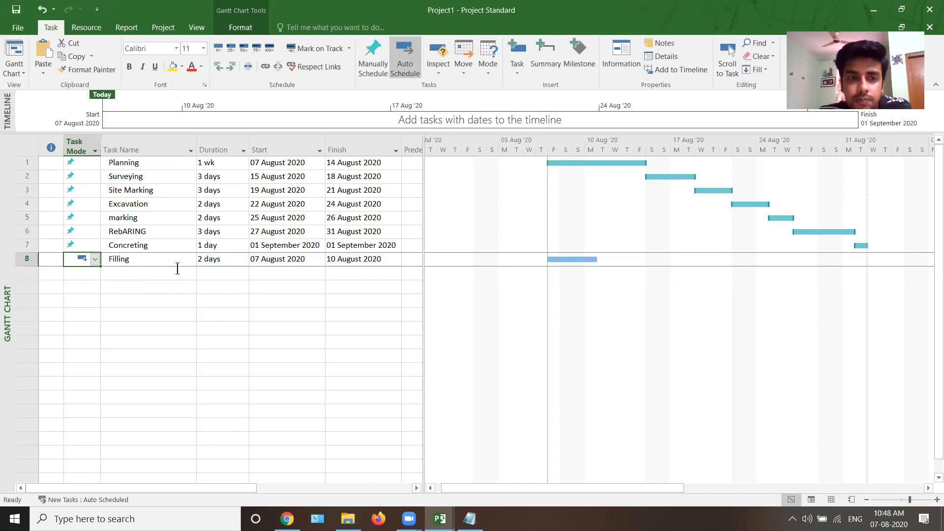
click(172, 274)
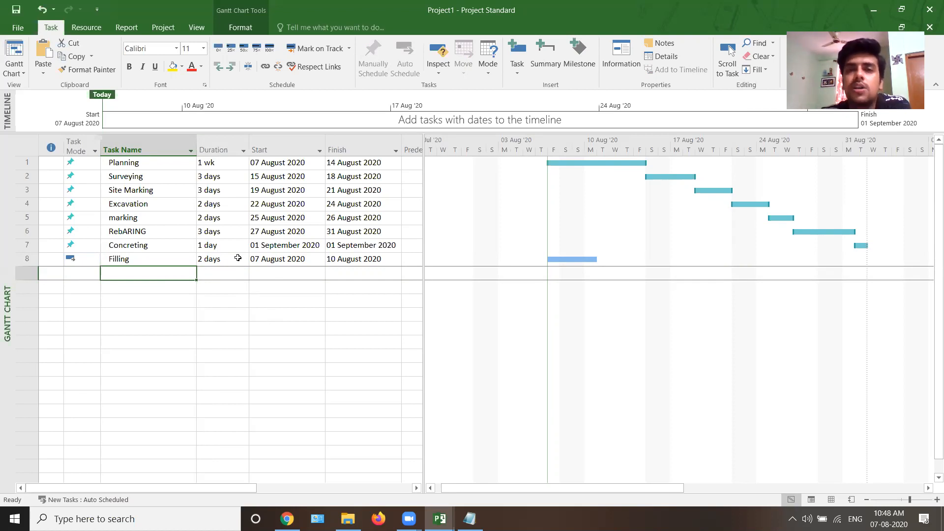
Step: Change the task mode of the Planning, Surveying and Site Marking tasks to Auto Scheduled
click(261, 166)
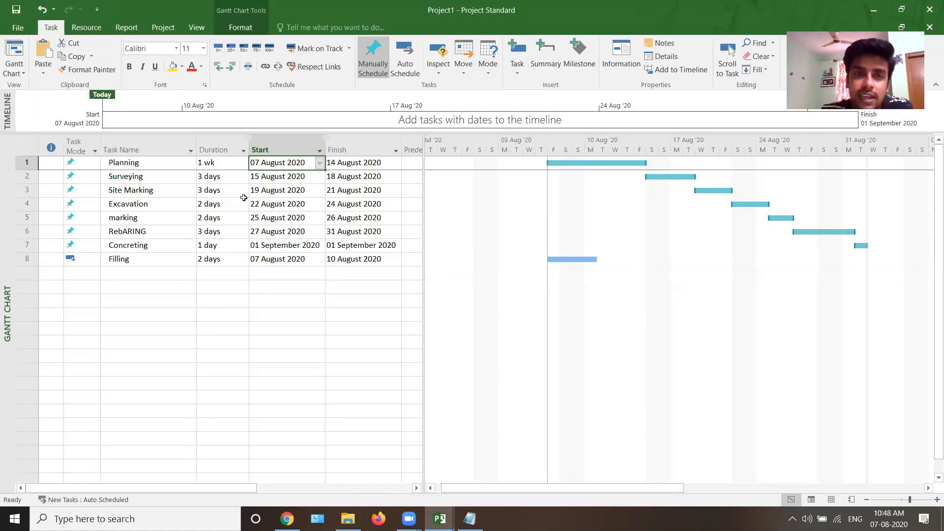
click(72, 163)
click(73, 165)
click(88, 183)
click(79, 176)
click(81, 177)
click(88, 196)
click(90, 190)
click(95, 190)
click(89, 210)
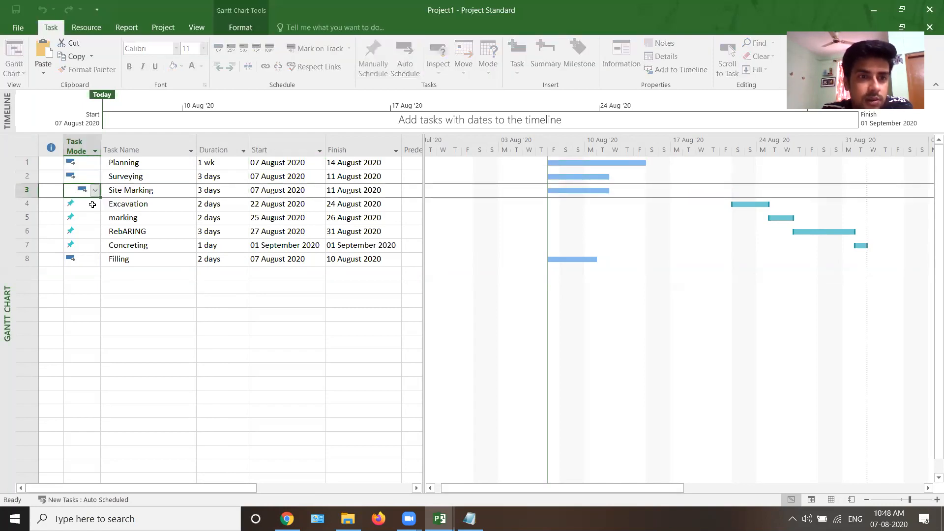
Step: Change the task mode of the Excavation, marking, RebARING and Concreting tasks to Auto Scheduled
click(96, 206)
click(95, 205)
click(96, 226)
click(94, 218)
click(89, 239)
click(83, 232)
click(95, 231)
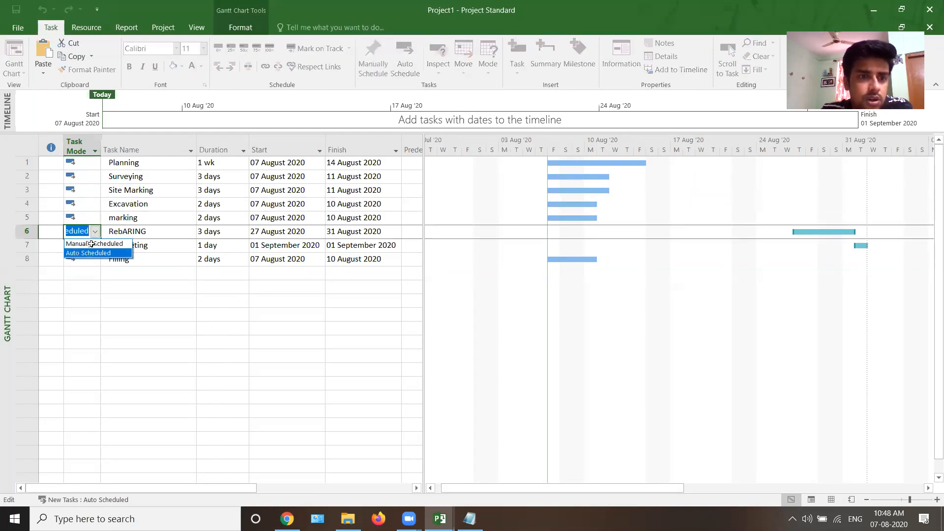
click(89, 253)
click(82, 245)
click(95, 245)
click(84, 266)
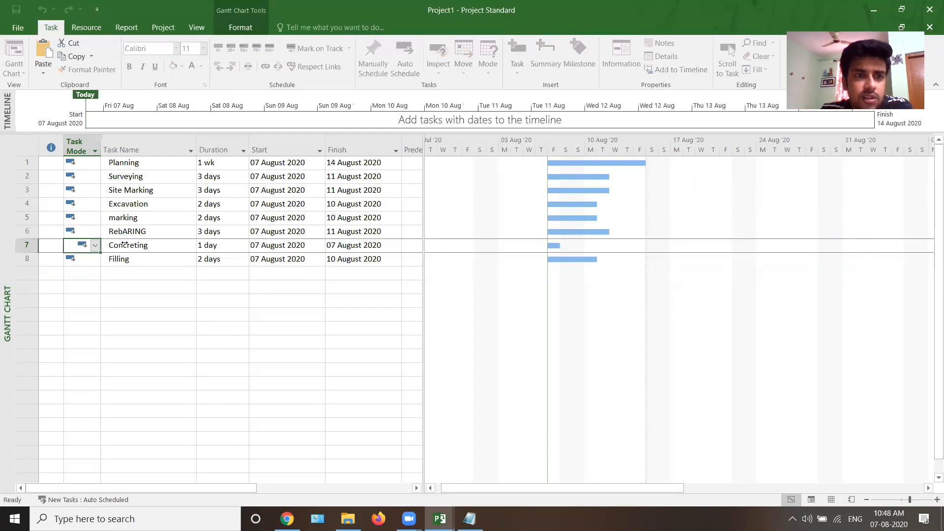
key(Tab)
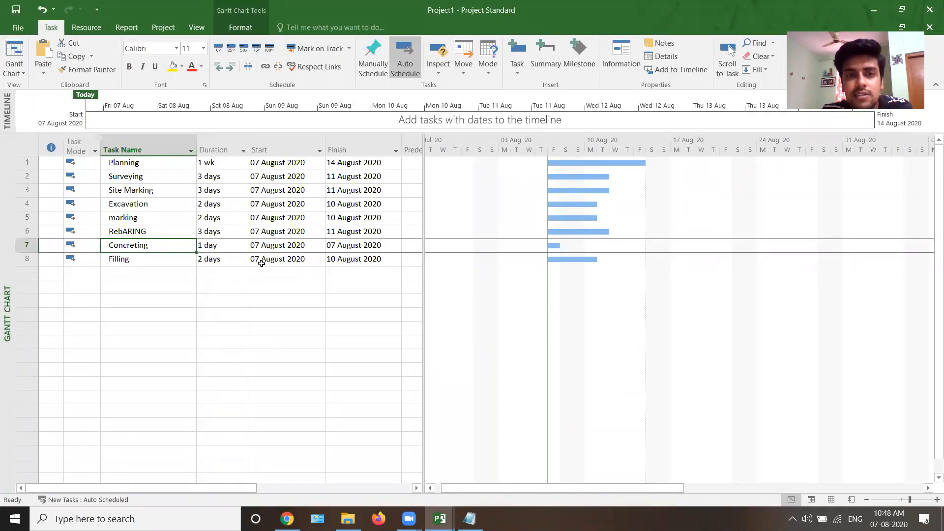
Step: Check the start date and scheduling basis in the project information without changing them
click(161, 28)
click(145, 61)
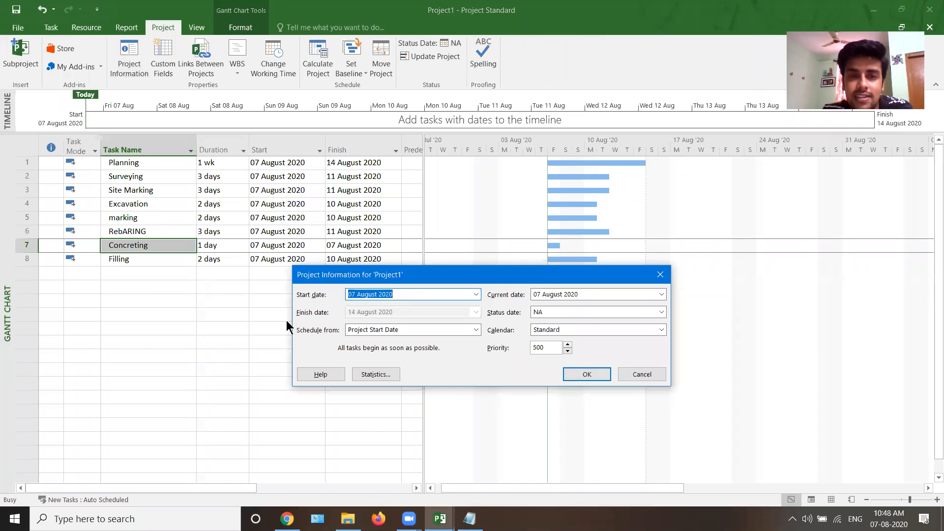
click(627, 379)
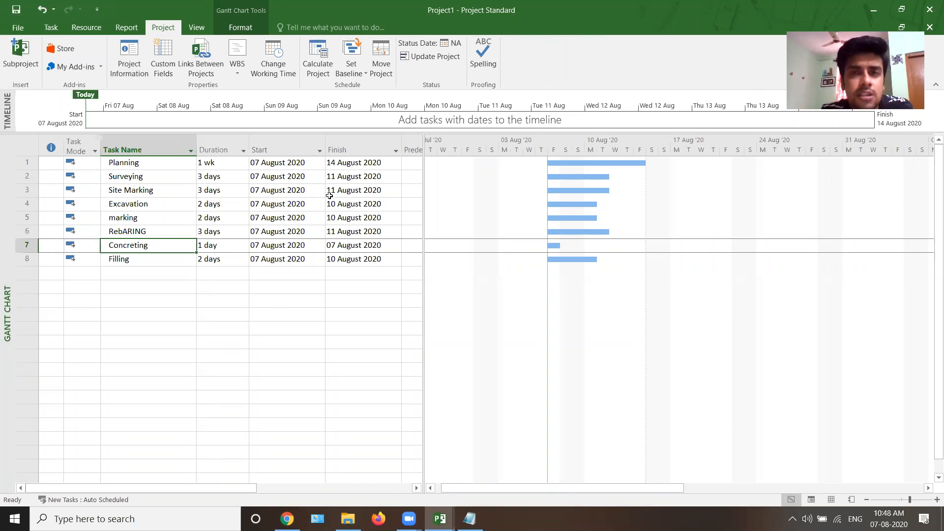
Step: Try linking Surveying to Planning with Surveying as the predecessor, and undo the link
click(50, 28)
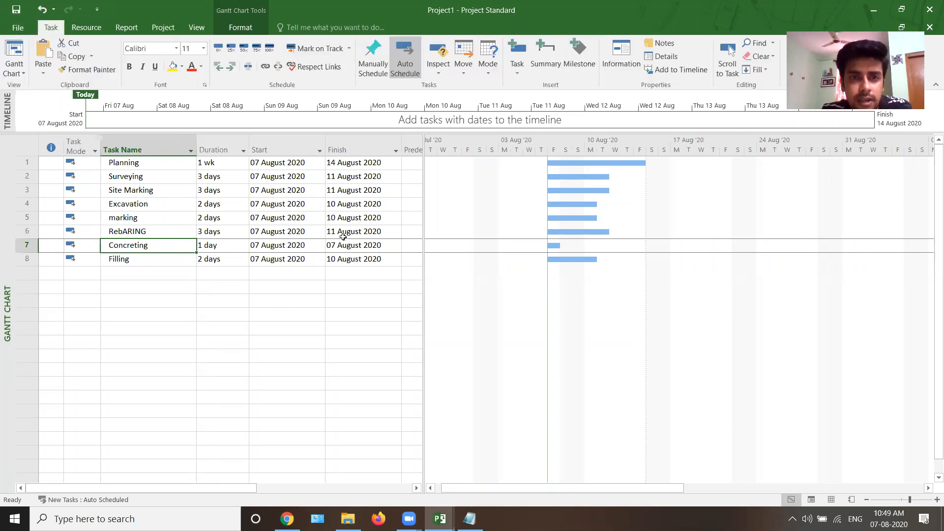
click(264, 177)
click(143, 181)
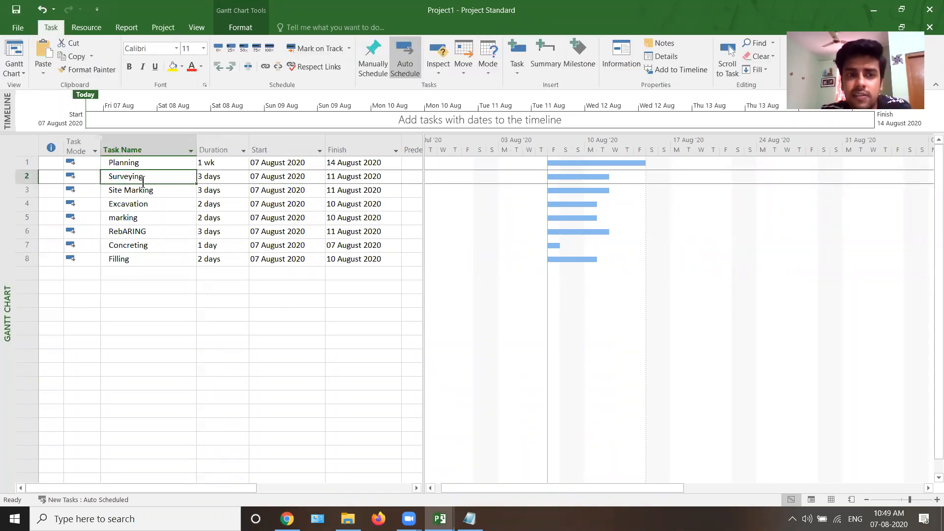
shift+click(150, 162)
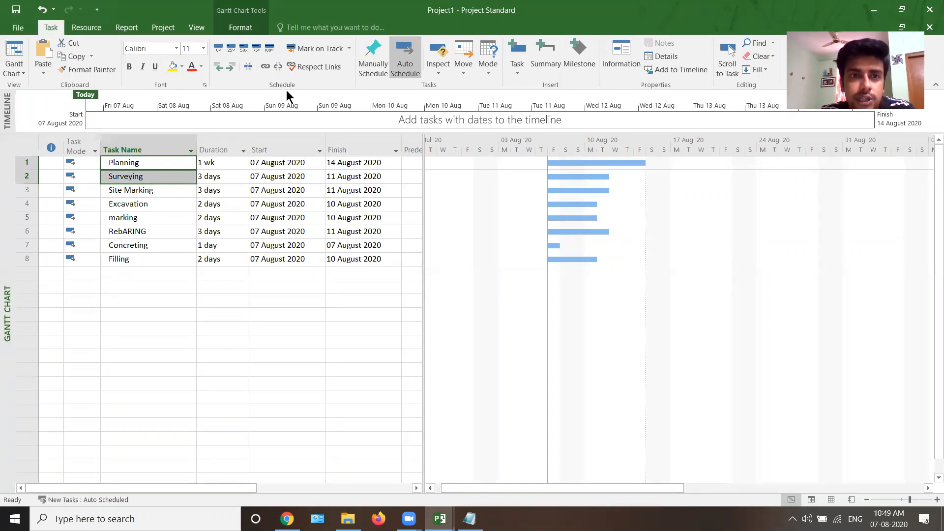
click(267, 69)
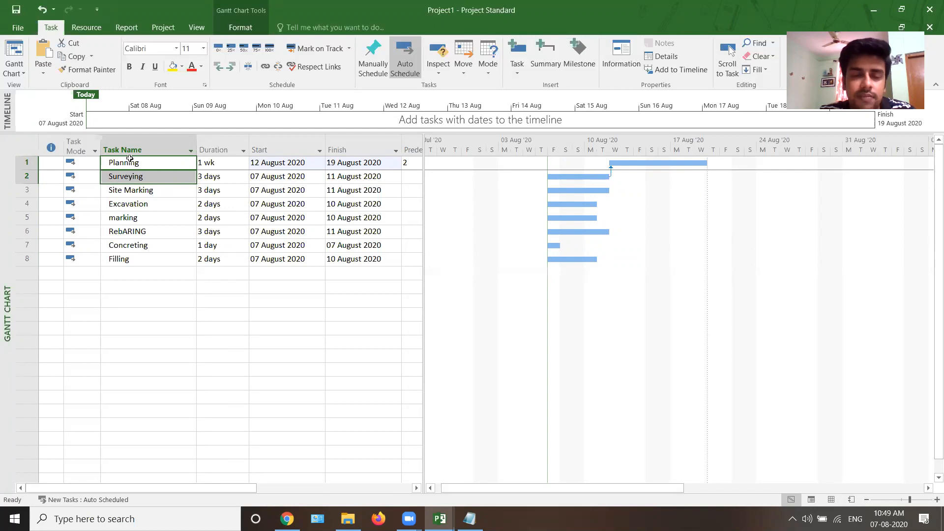
key(ctrl+z)
click(198, 205)
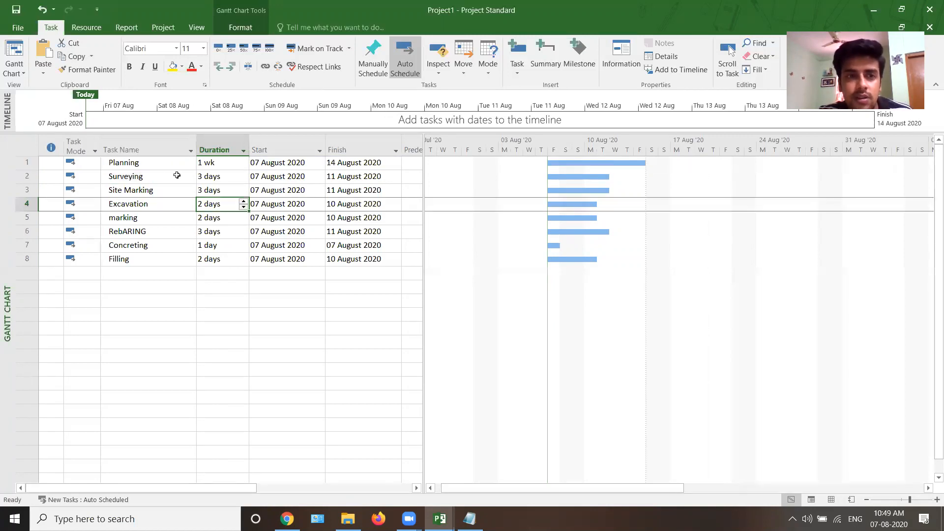
Step: Try linking Planning to Surveying with Planning as the predecessor, and undo the link
click(167, 167)
ctrl+click(167, 181)
click(265, 67)
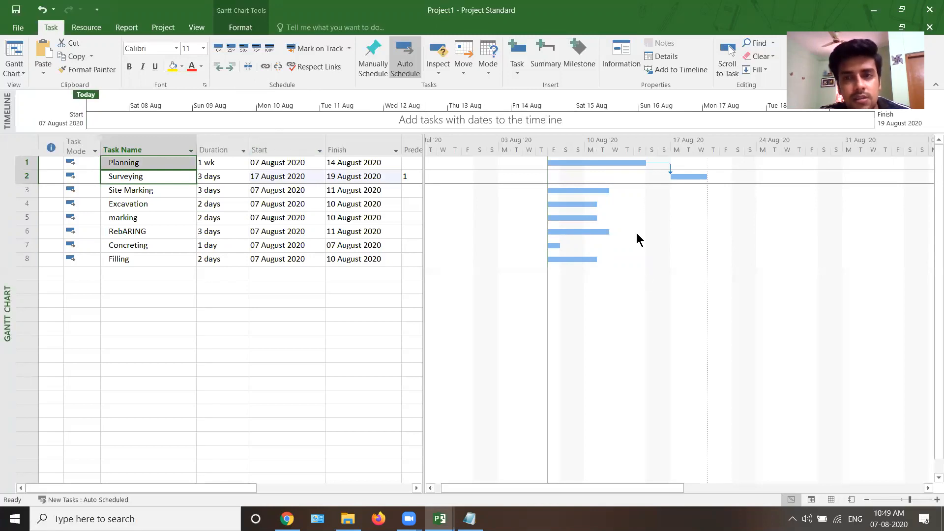
key(ctrl+z)
click(199, 200)
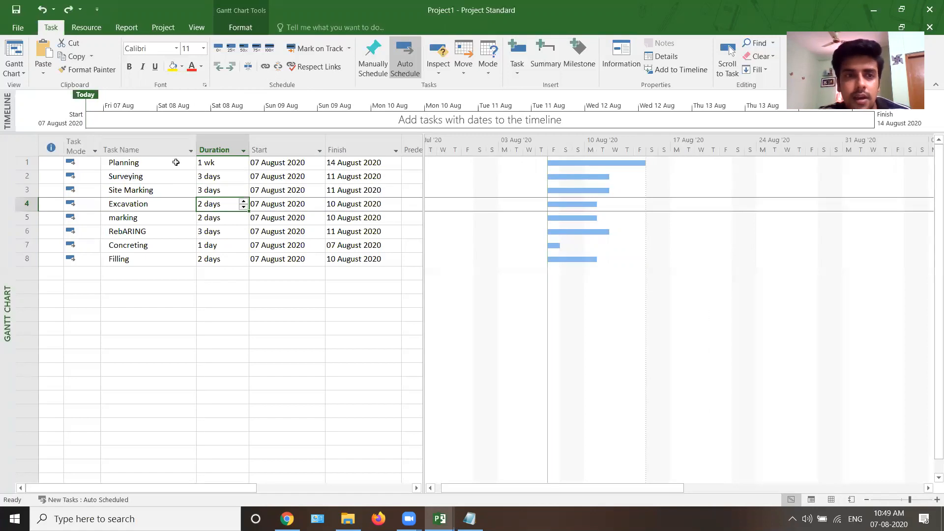
Step: Link Planning to Surveying and Surveying to Site Marking so that each task follows the previous one
click(176, 162)
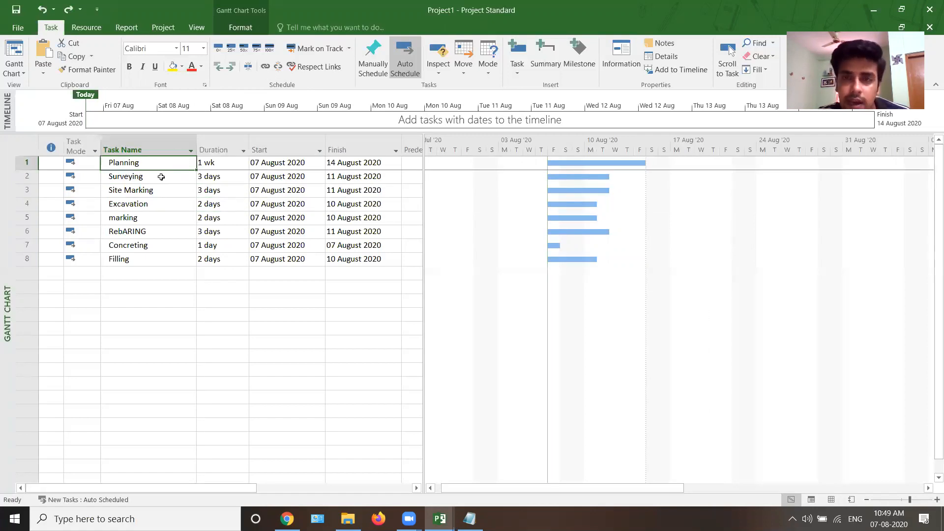
shift+click(160, 180)
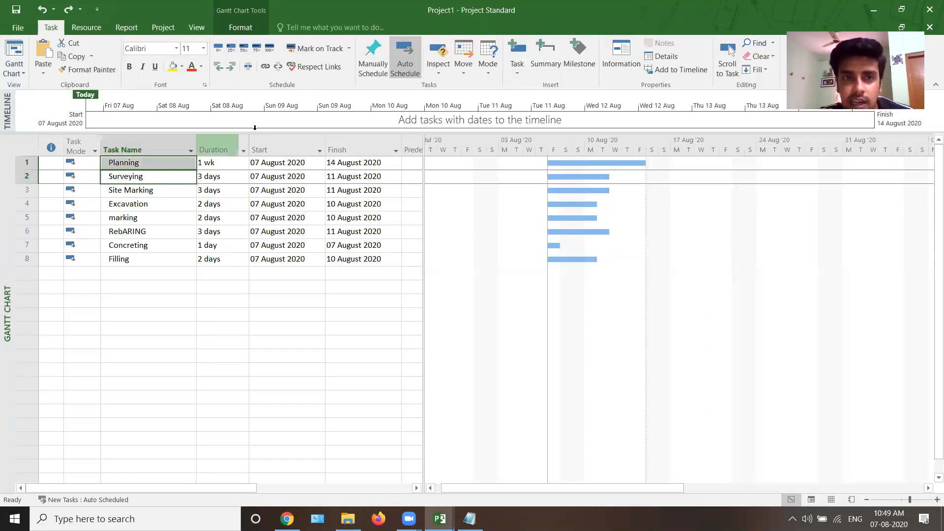
click(265, 66)
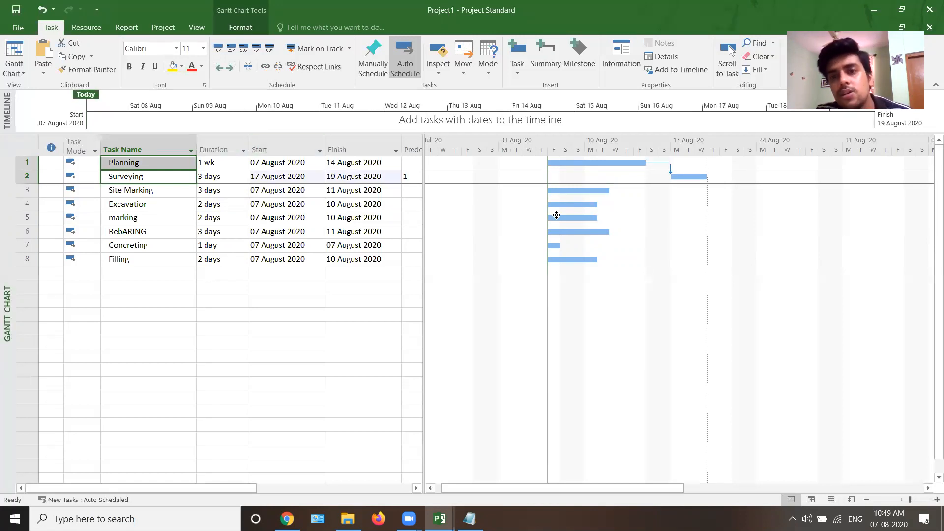
click(163, 180)
shift+click(185, 187)
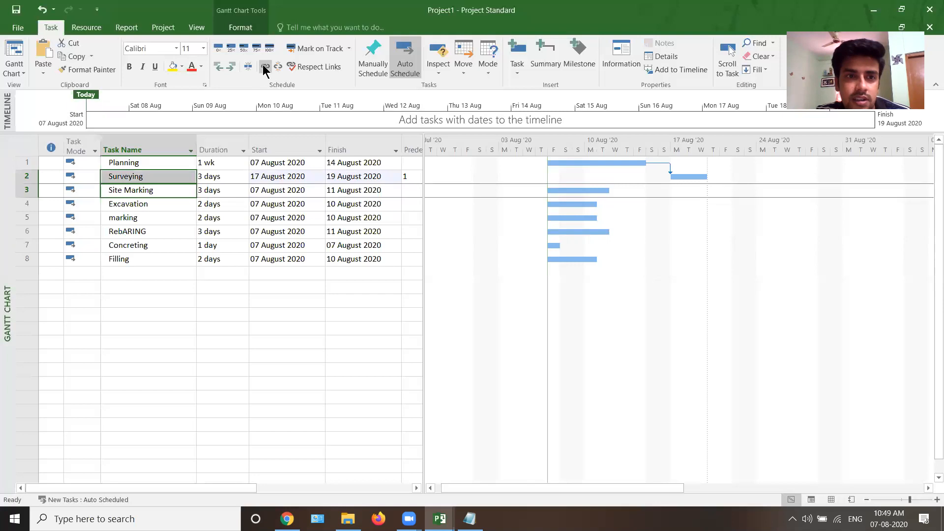
click(265, 66)
Step: Link Site Marking to Excavation and Excavation to marking as successive tasks
drag(166, 189, 163, 204)
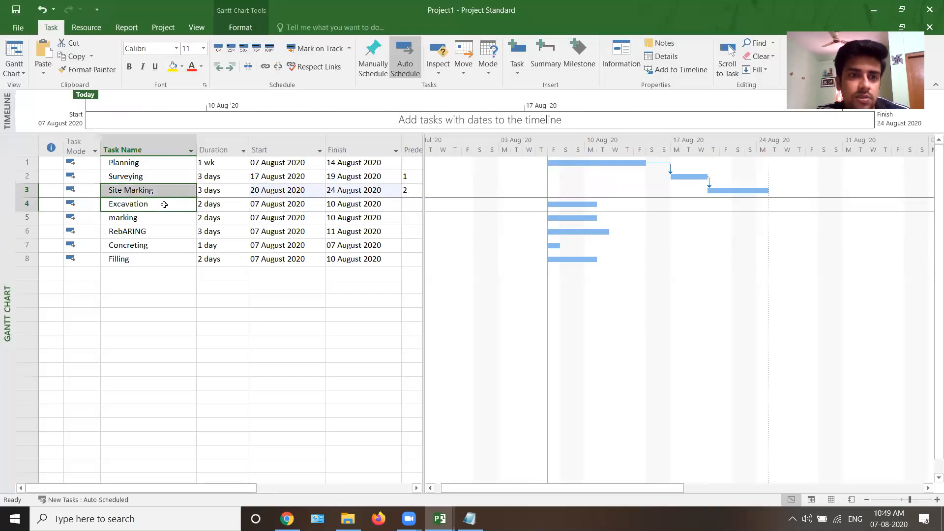
click(265, 67)
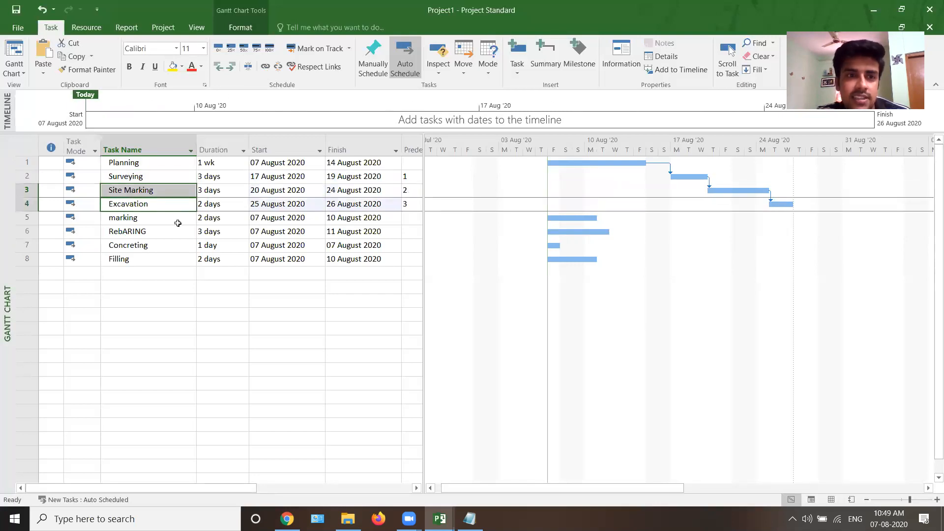
click(162, 206)
shift+click(162, 218)
click(265, 67)
Step: Link the marking, RebARING, Concreting and Filling tasks together in sequence
click(153, 218)
click(153, 229)
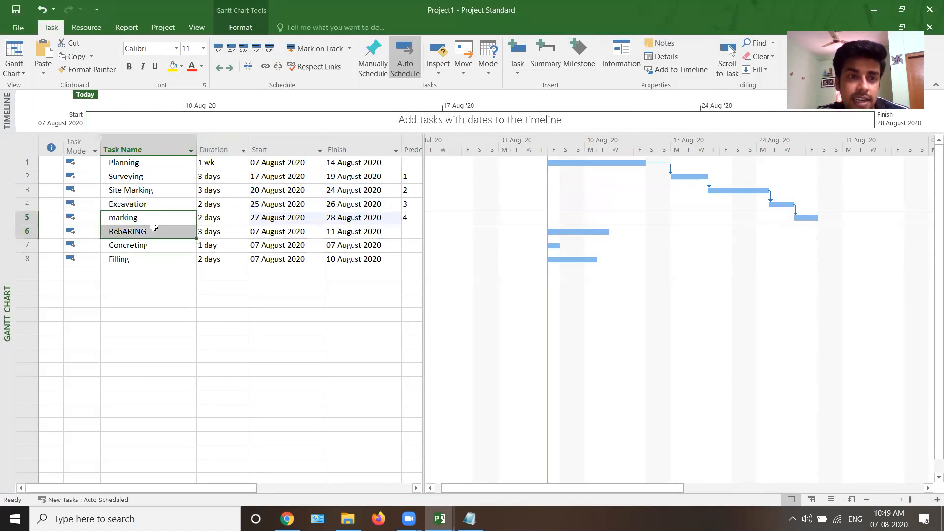
click(238, 272)
drag(186, 217, 183, 261)
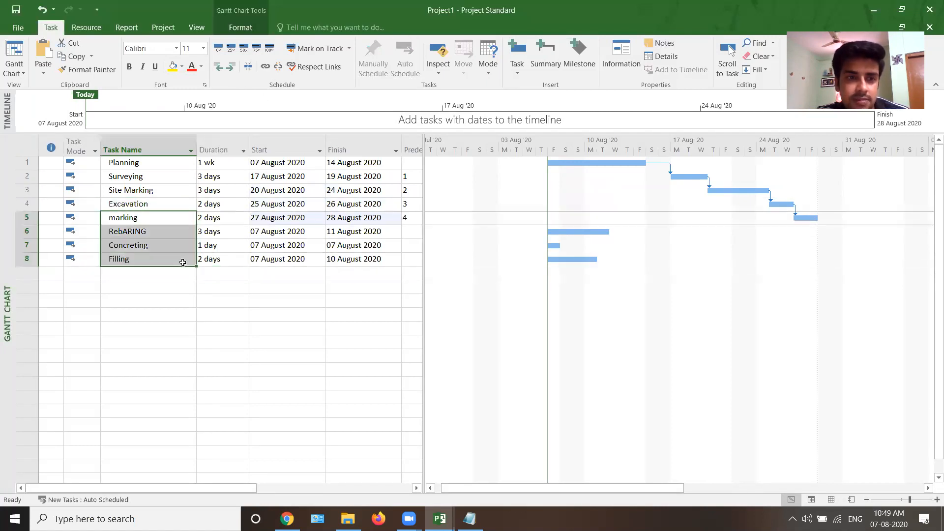
click(263, 69)
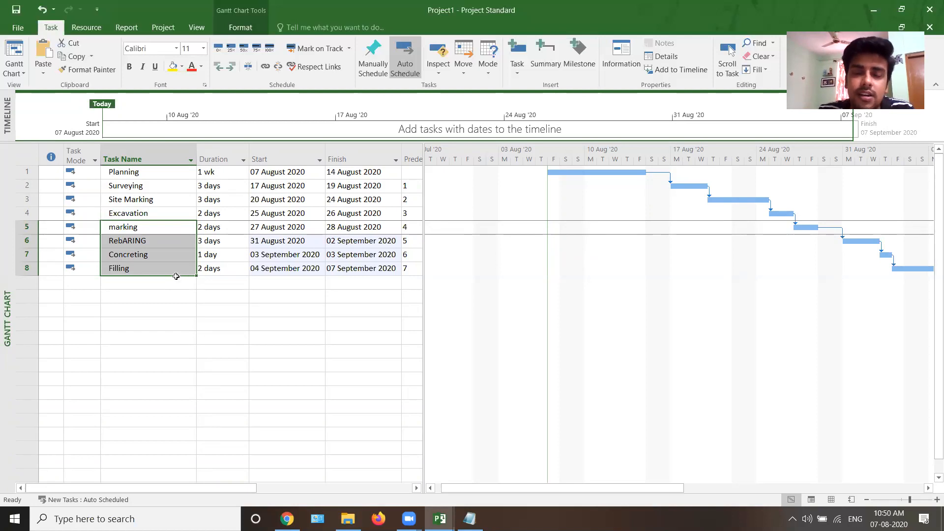
Step: Add a task named Funding below Filling and set its duration to 8 days
click(152, 283)
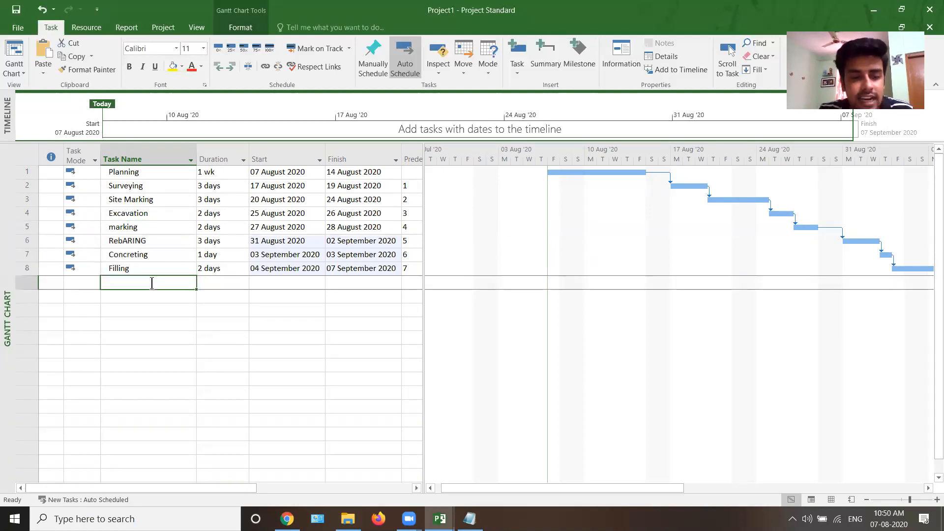
text(Fundin)
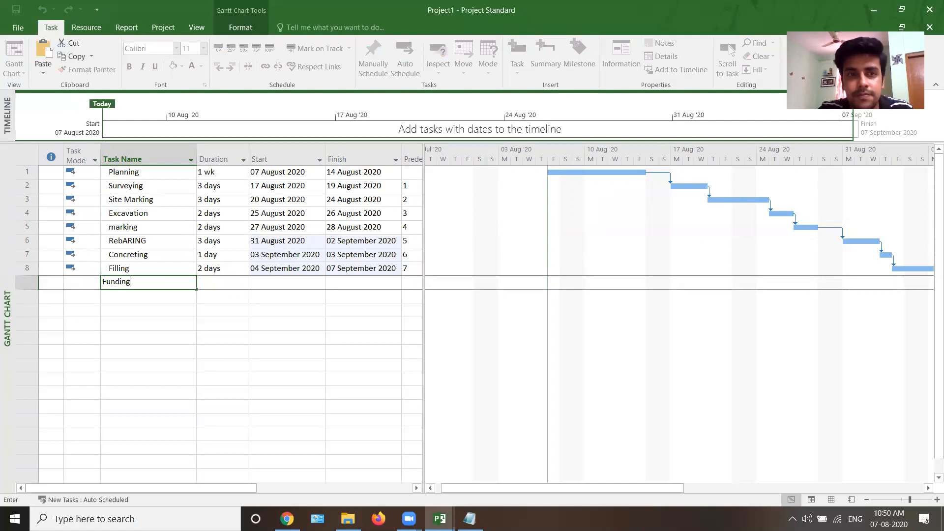
text(g)
key(Tab)
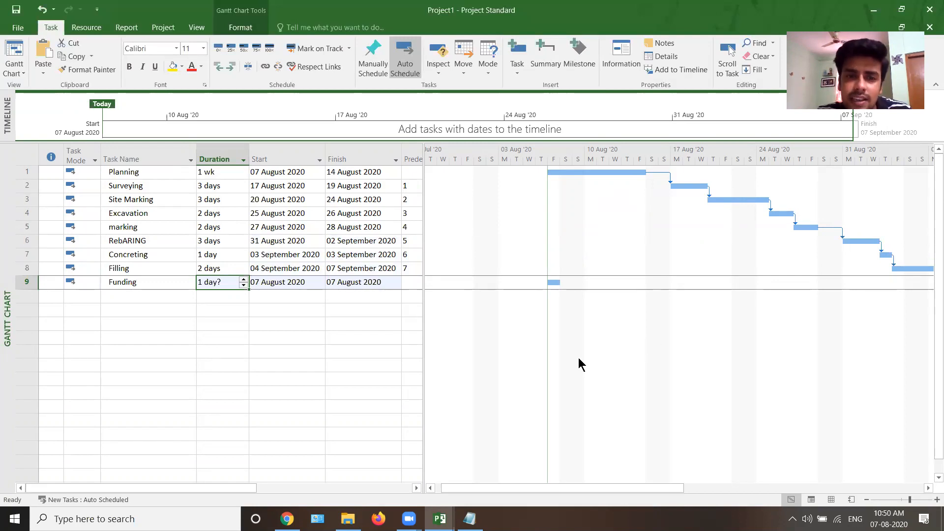
click(243, 280)
click(242, 280)
click(242, 279)
click(243, 280)
click(242, 279)
click(242, 279)
click(242, 280)
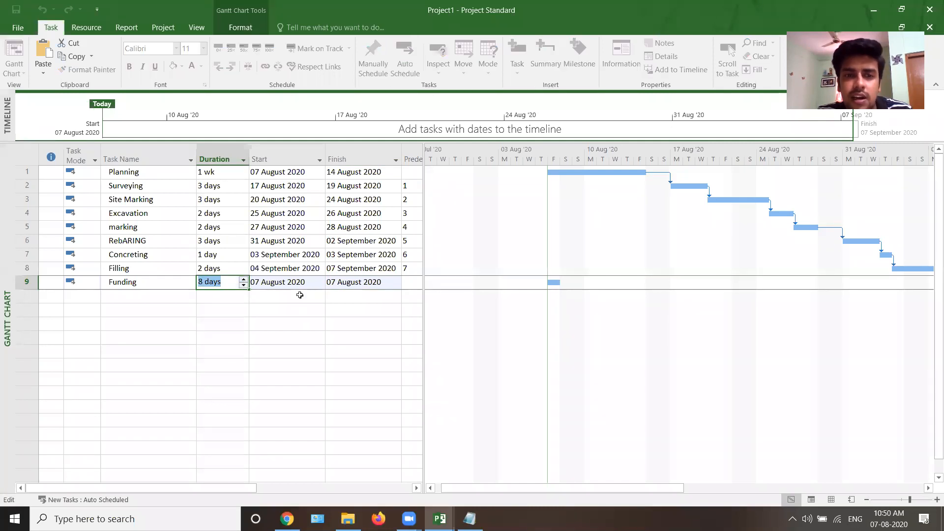
click(296, 310)
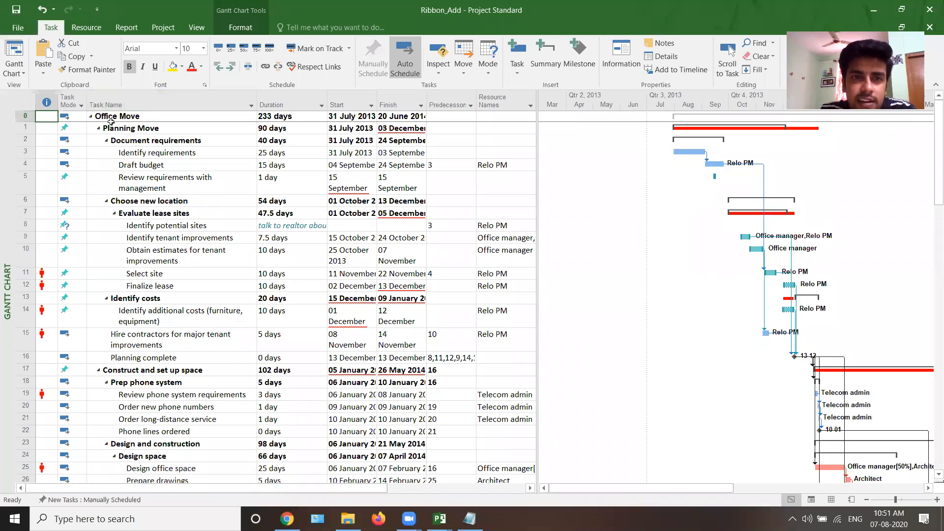
click(152, 129)
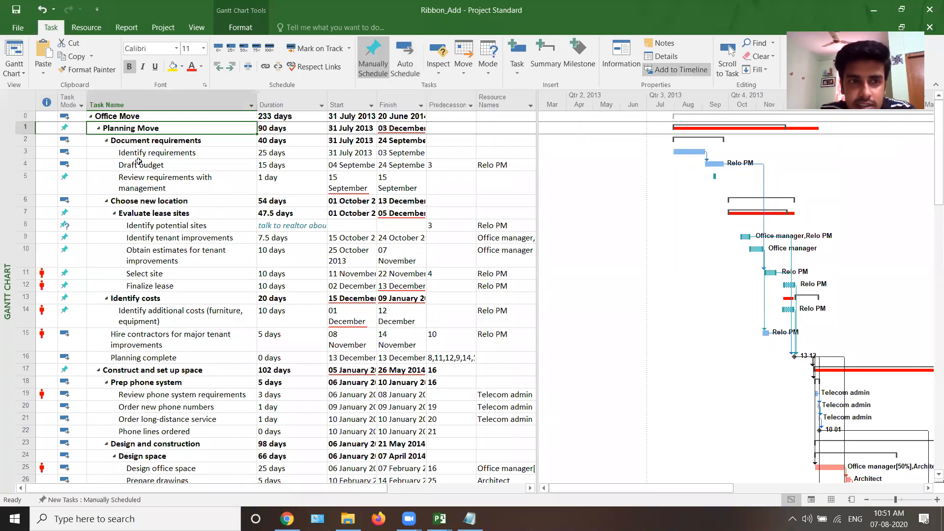
click(141, 143)
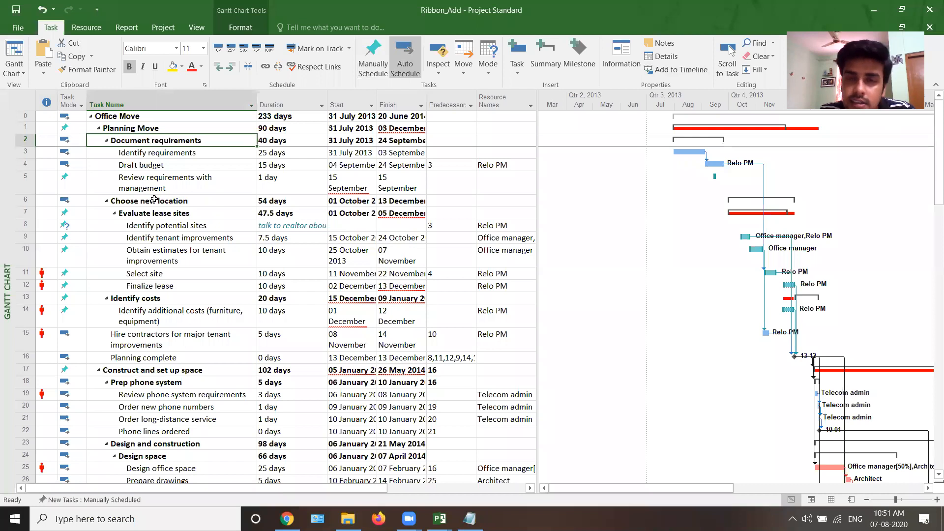
click(170, 152)
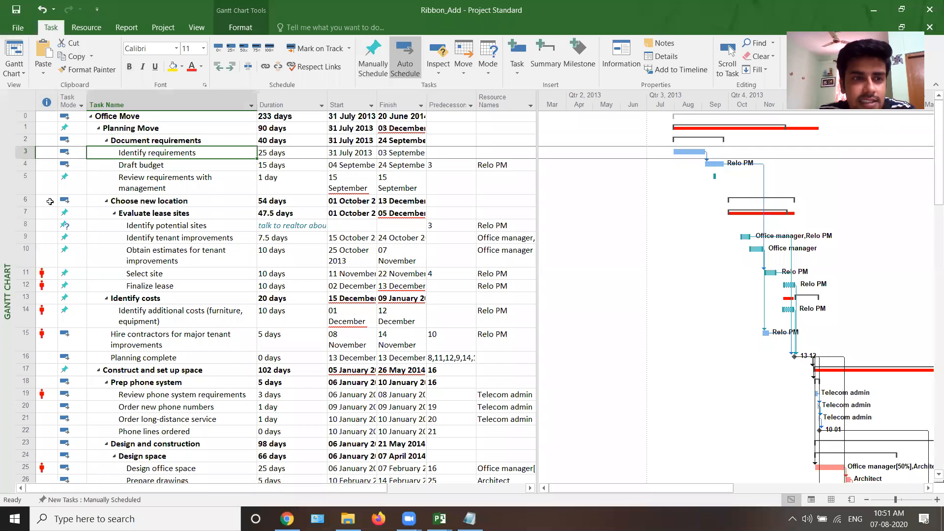
Step: Insert a task named Review above the Choose new location summary task and set its duration to 1 day
click(24, 200)
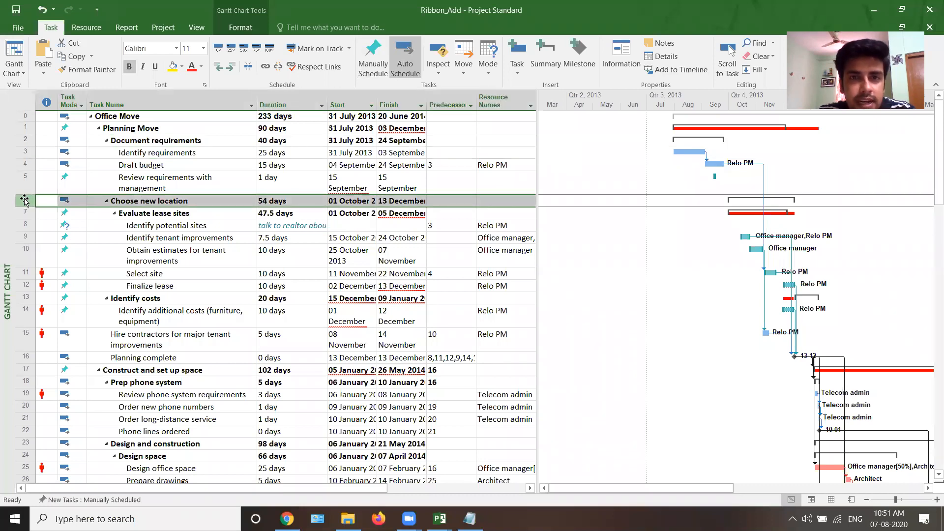
click(517, 54)
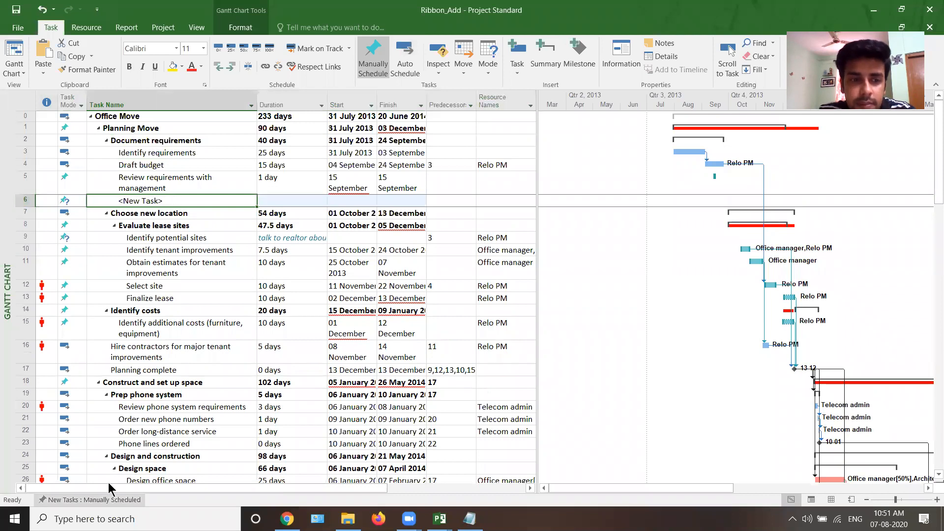
double_click(171, 199)
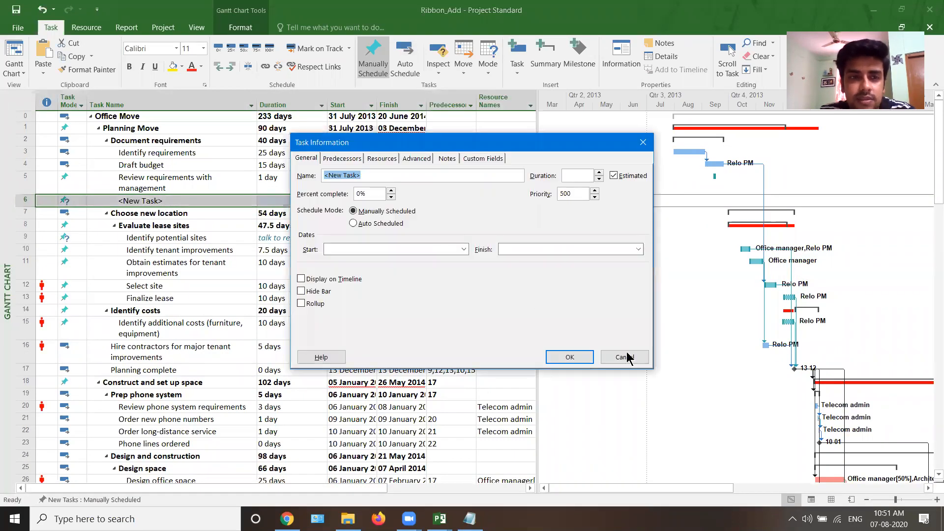
click(625, 358)
text(Review)
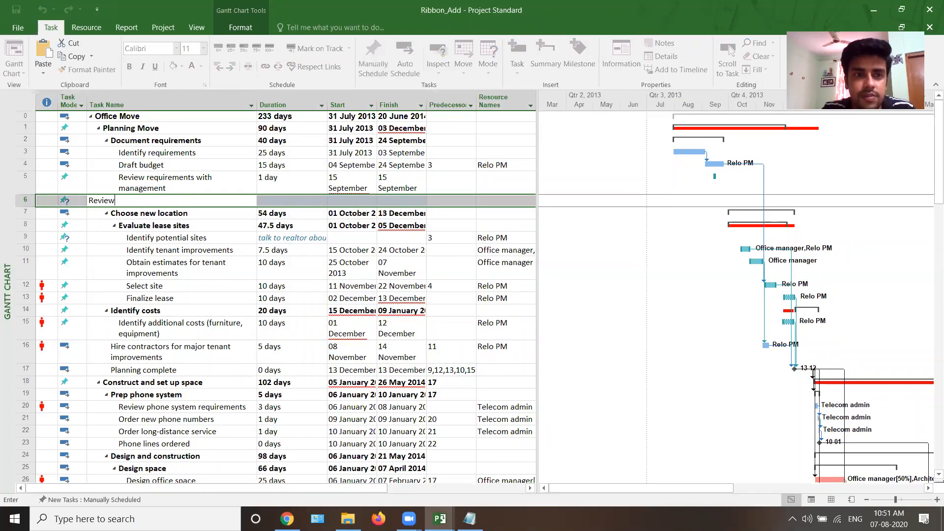
key(Tab)
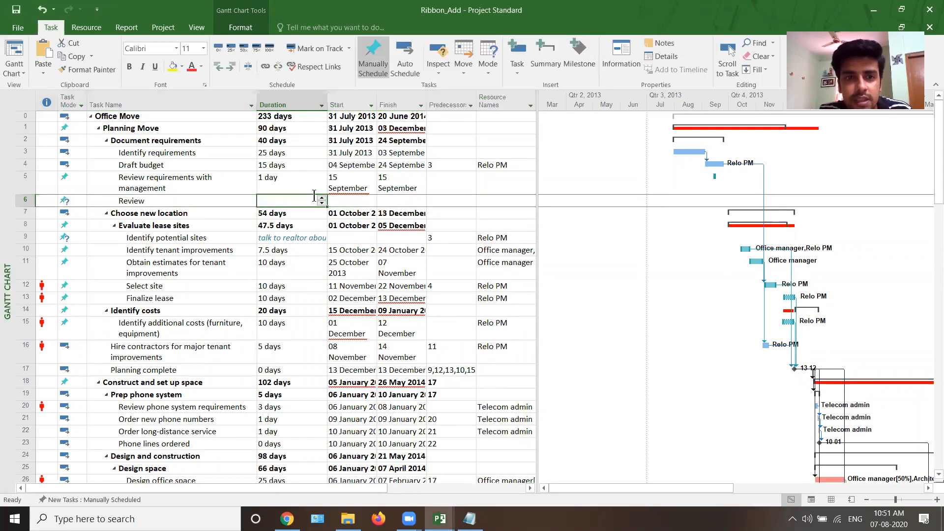
click(321, 198)
click(372, 199)
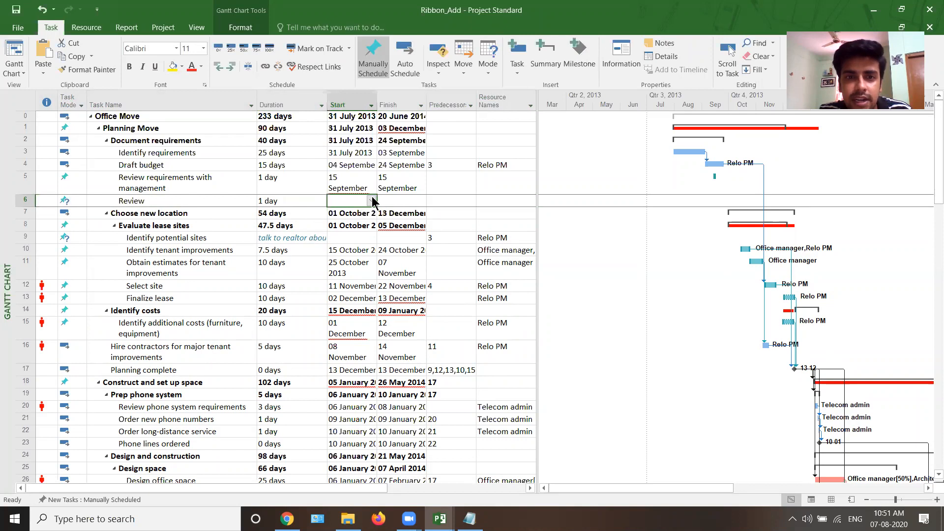
Step: Set the Review task's start date to 15 September 2013 and widen the Finish and Start columns to fit their dates
click(371, 201)
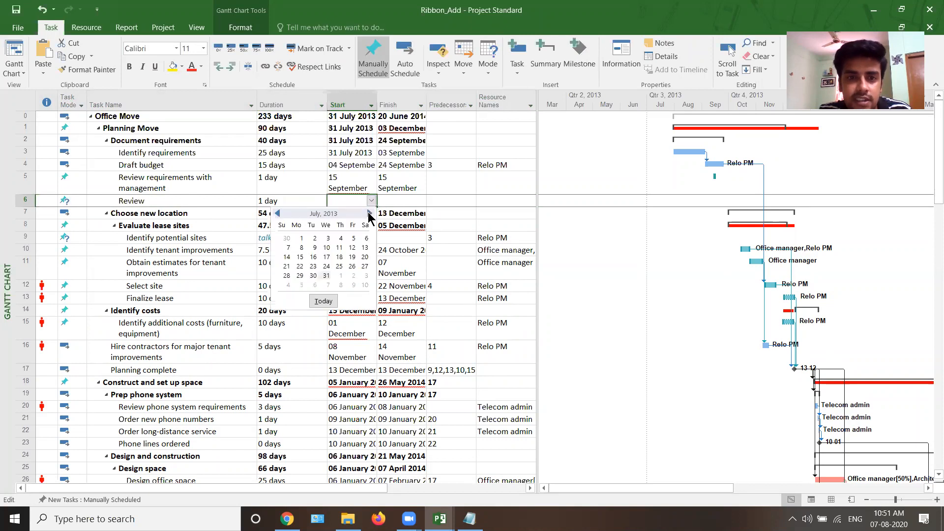
click(392, 182)
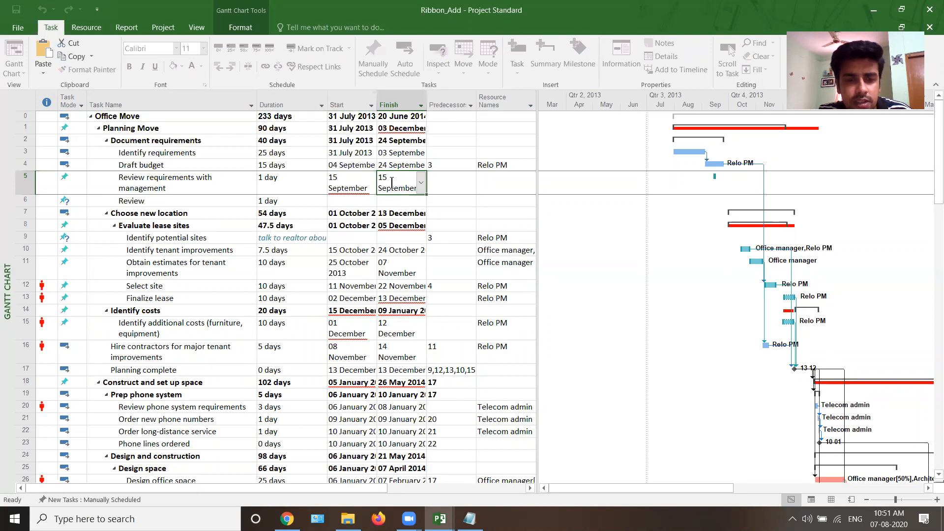
click(359, 201)
text(15 September 2013)
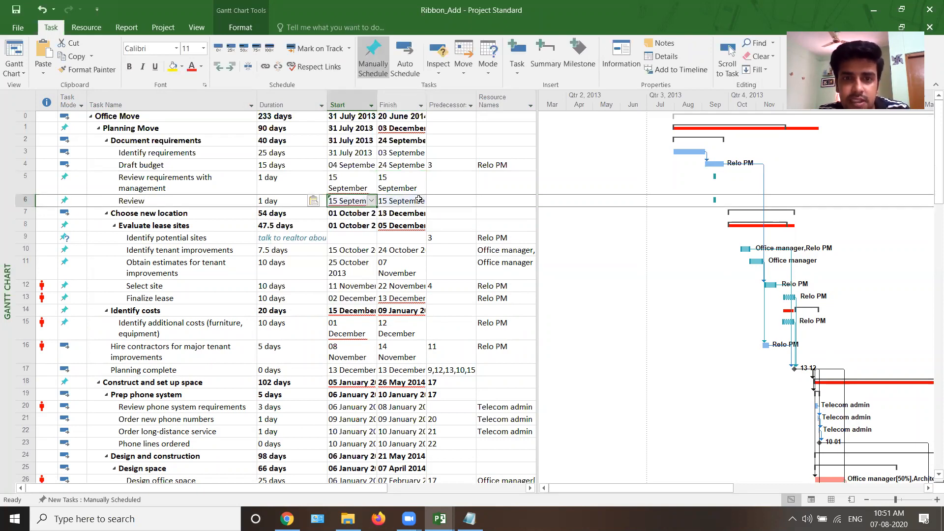
key(Tab)
key(Tab)
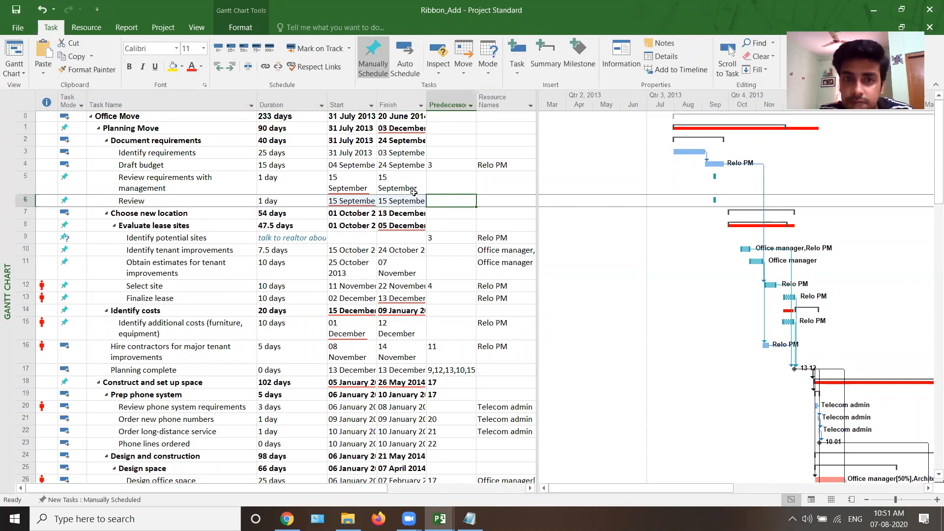
double_click(432, 105)
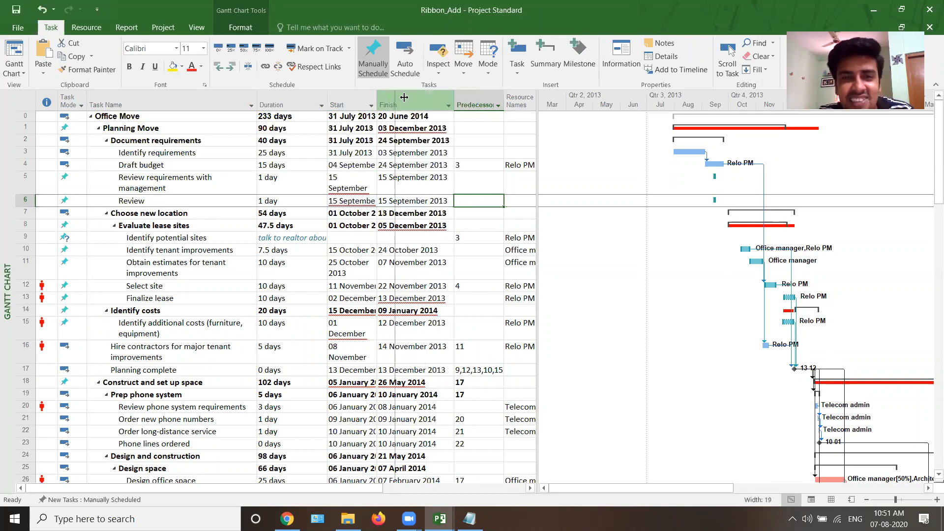
double_click(378, 97)
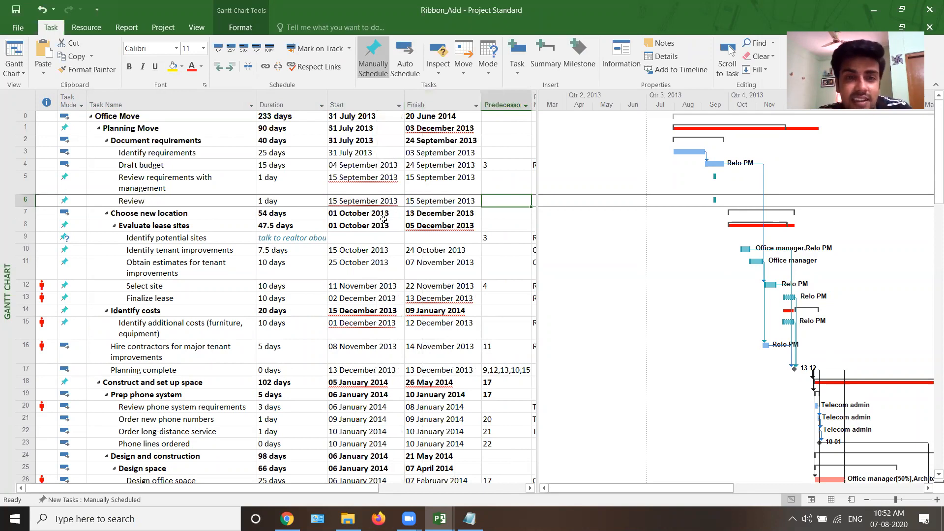
Step: Switch the Review task to Auto Scheduled and compare its start date with that of the Document requirements summary task
click(145, 201)
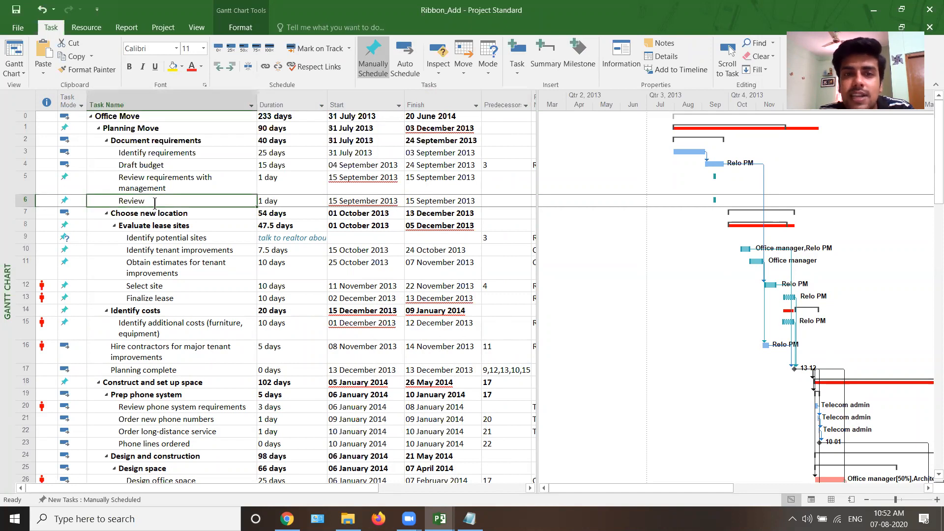
click(80, 203)
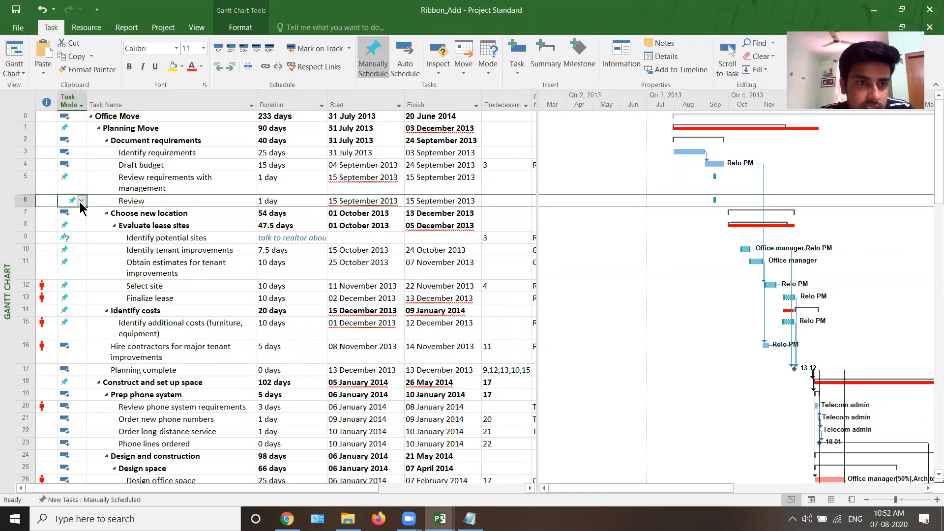
click(81, 201)
click(84, 223)
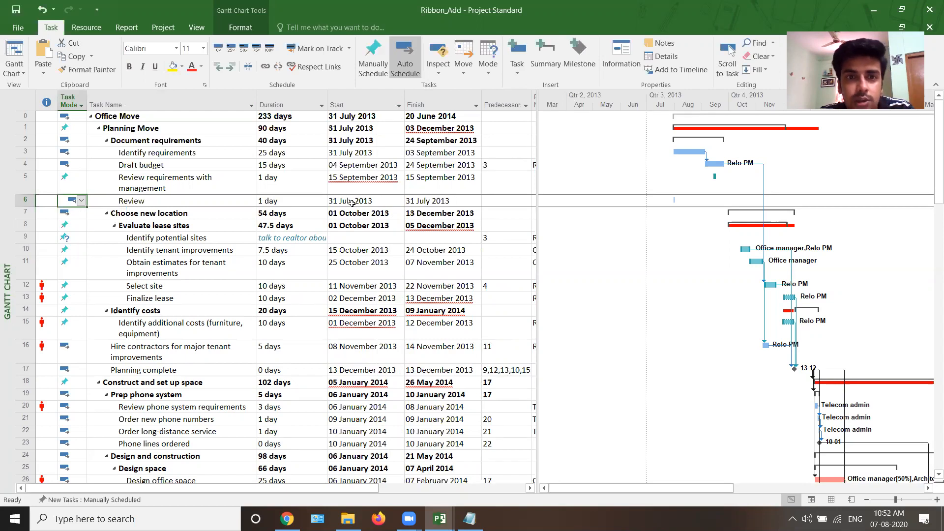
click(336, 140)
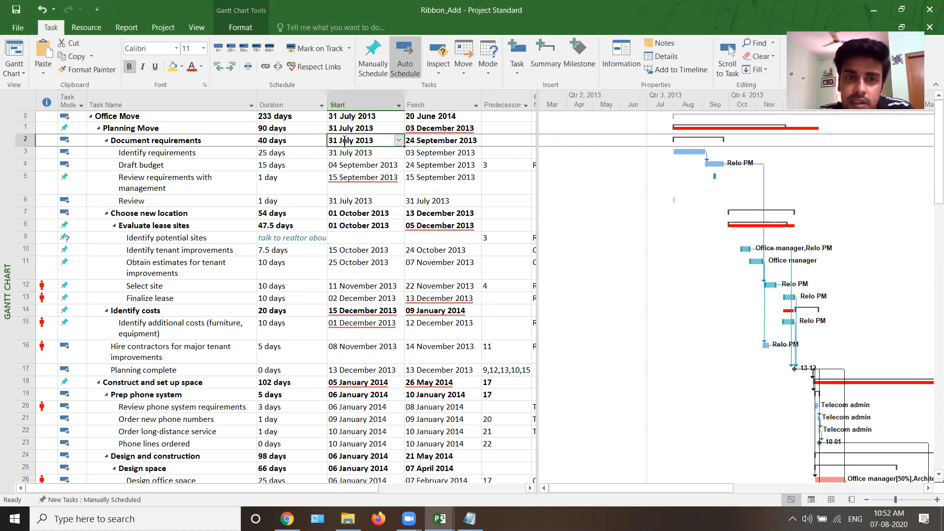
click(345, 201)
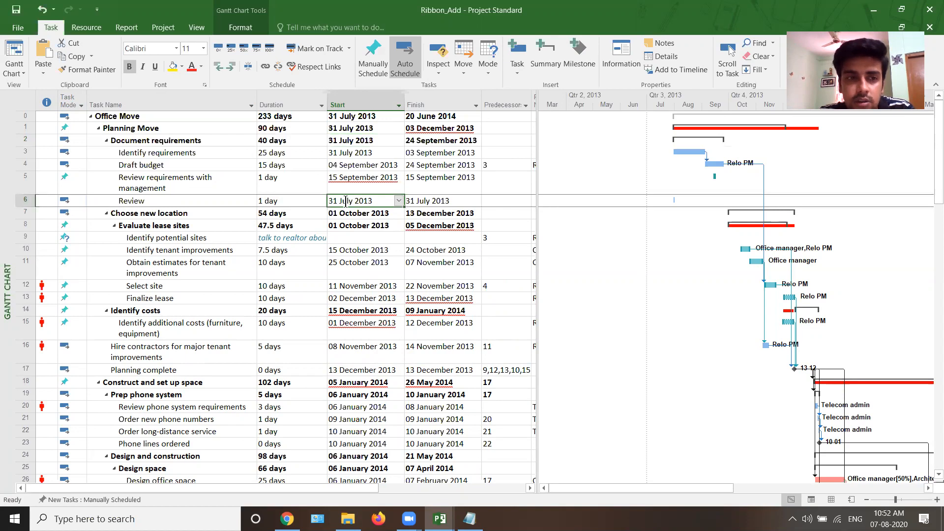
click(345, 225)
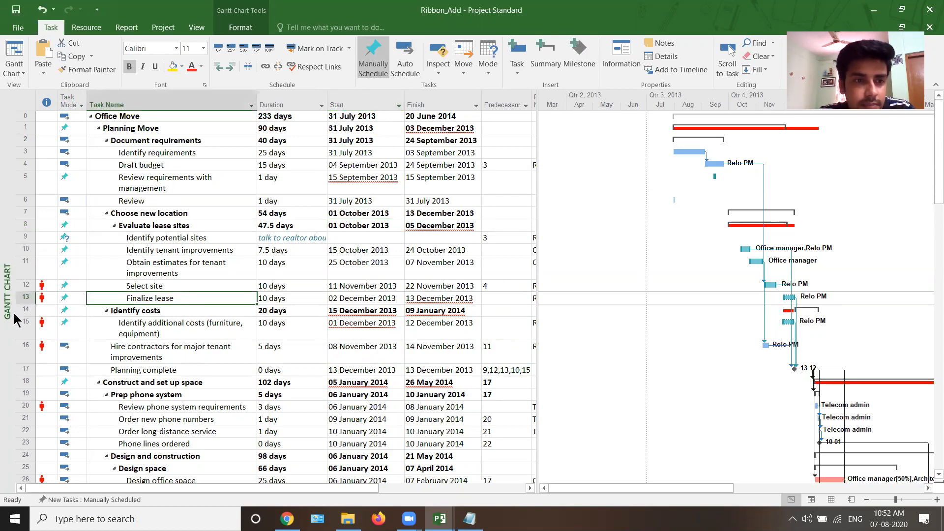
Step: Insert a new task above the Identify costs summary task, set it to Auto Scheduled, and check its start against Evaluate lease sites
click(25, 310)
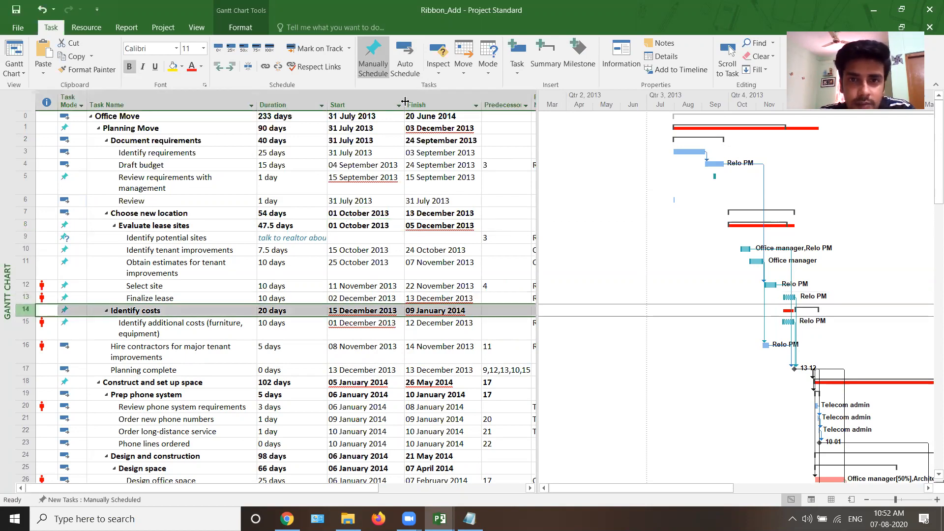
click(517, 50)
click(79, 309)
click(81, 310)
click(77, 330)
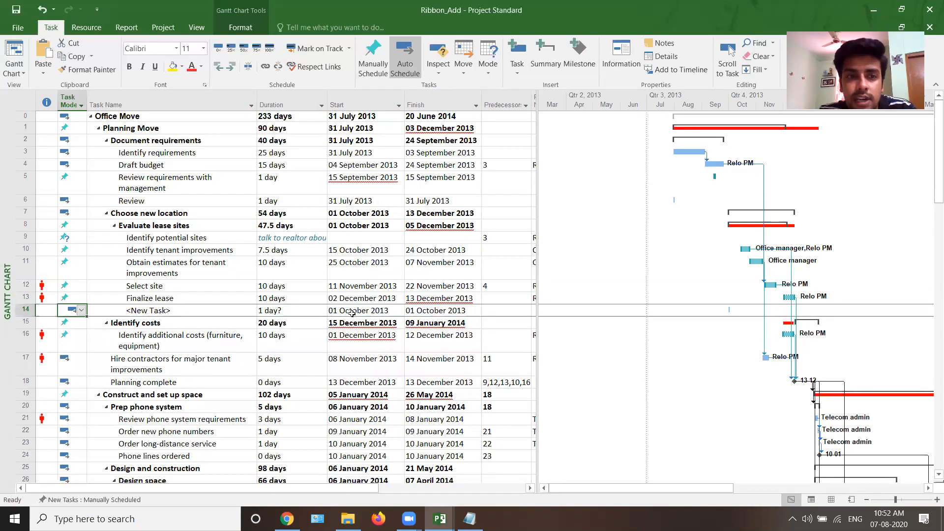
click(359, 225)
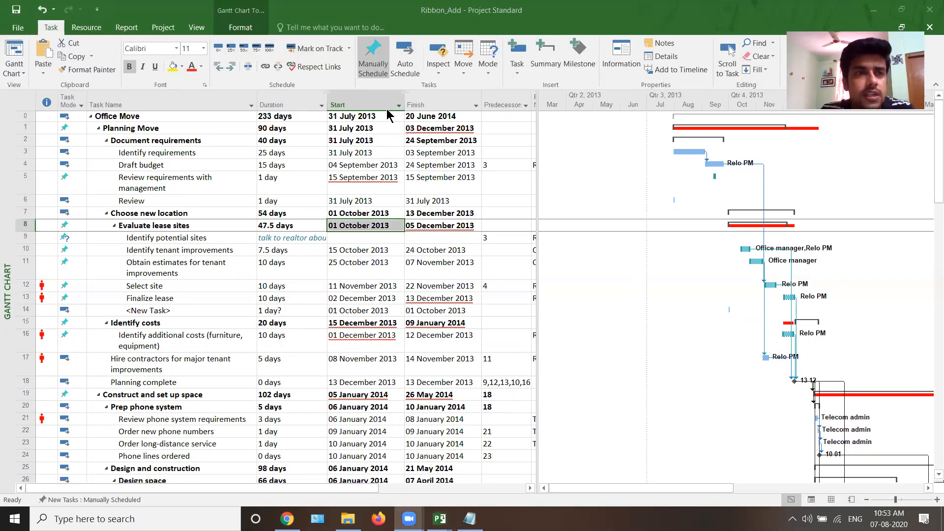
Step: Examine the project's Schedule options for new tasks and the available new-task scheduling modes, leaving the settings as they are
click(13, 29)
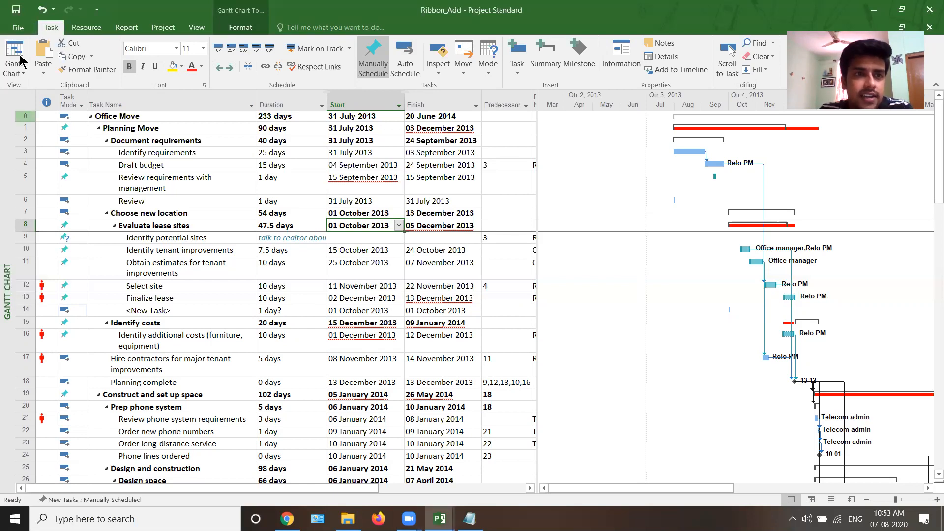
click(17, 27)
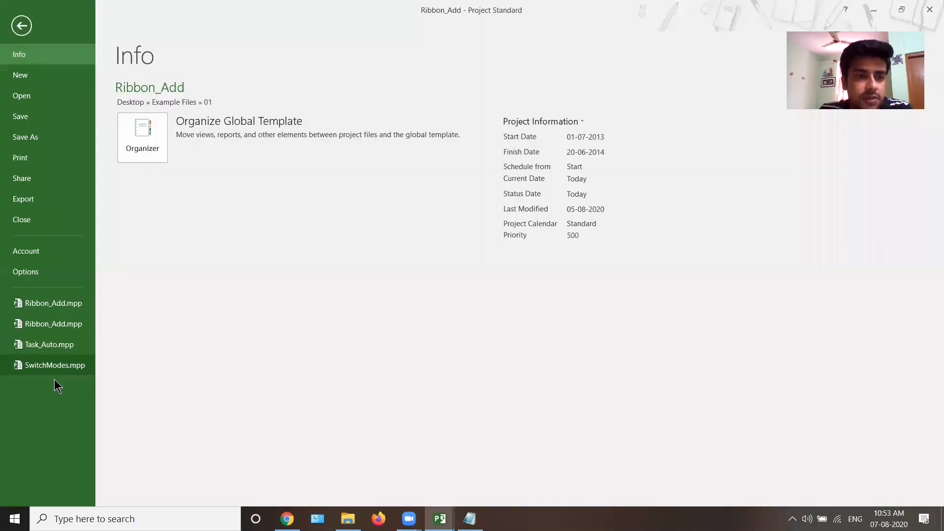
click(41, 272)
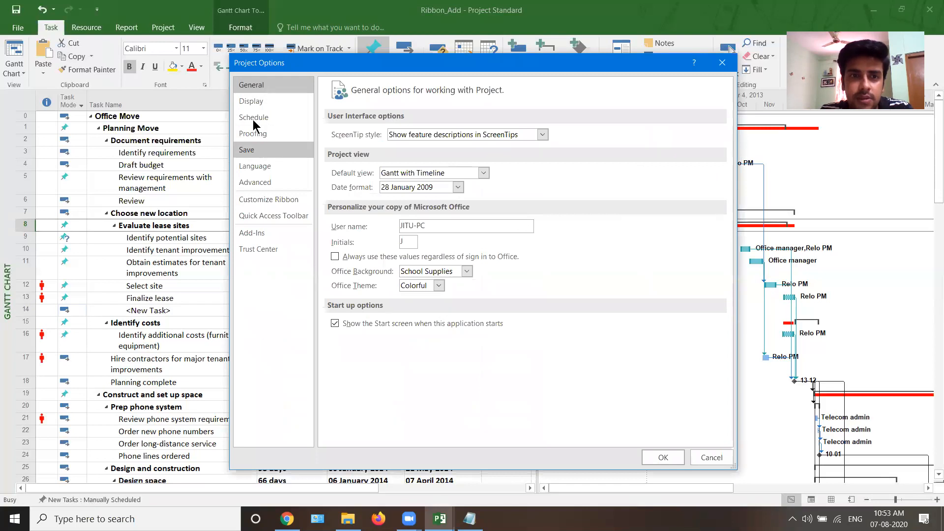
click(253, 118)
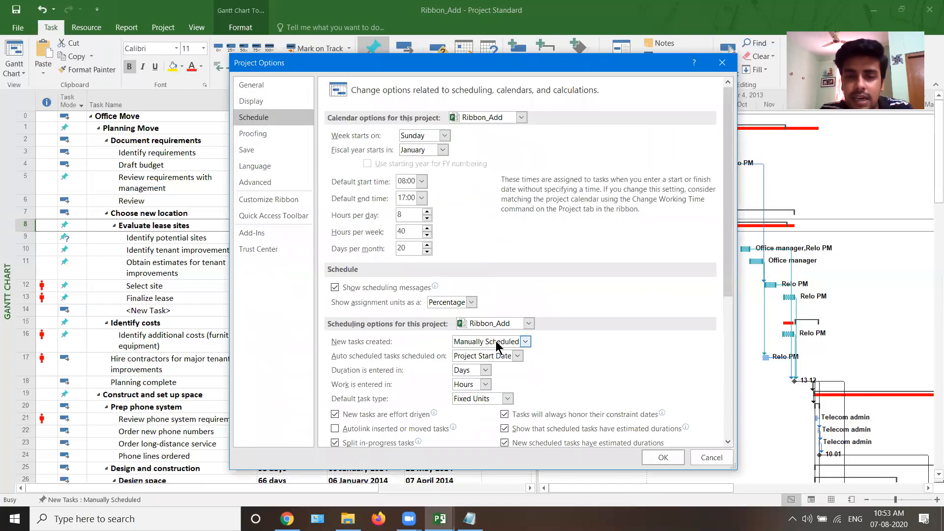
click(716, 461)
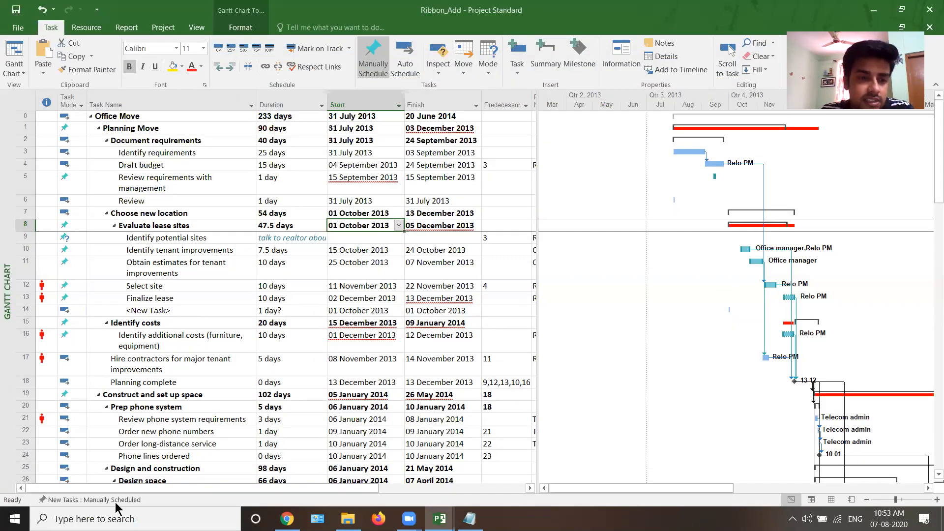
click(129, 500)
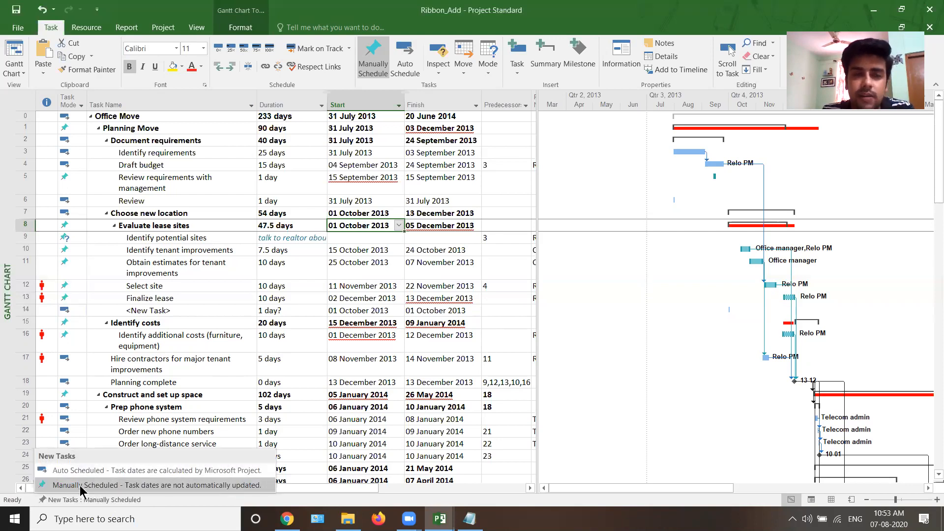
click(304, 28)
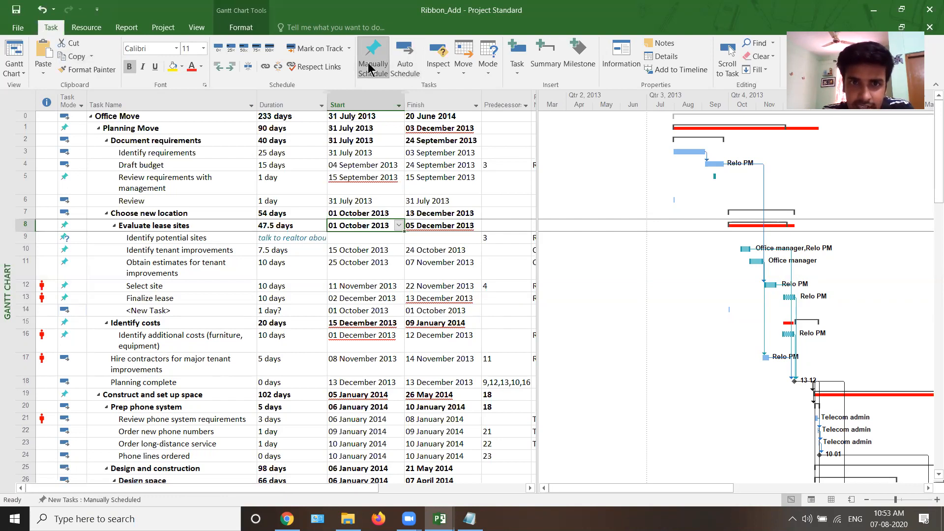
Step: Switch the Evaluate lease sites summary task to Auto Scheduled, then try Manually Scheduled and undo that last change
click(402, 68)
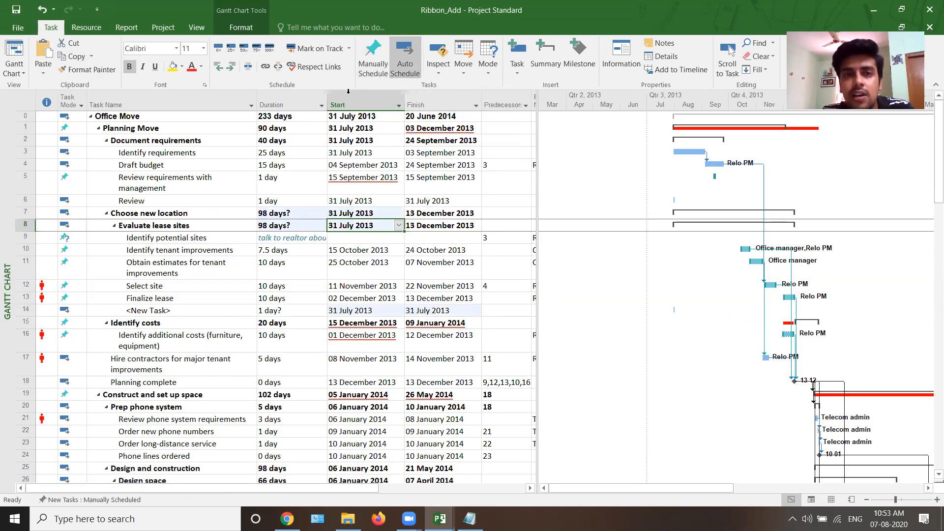
click(373, 58)
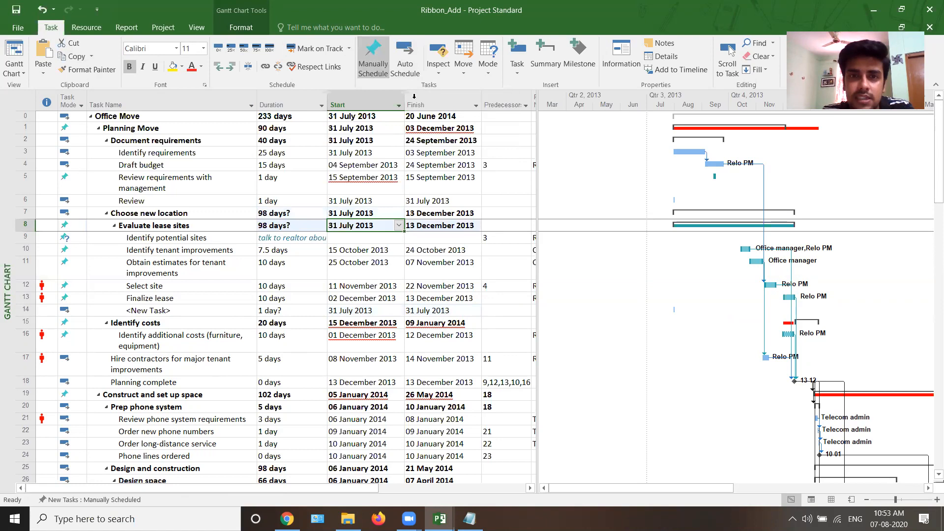
click(387, 238)
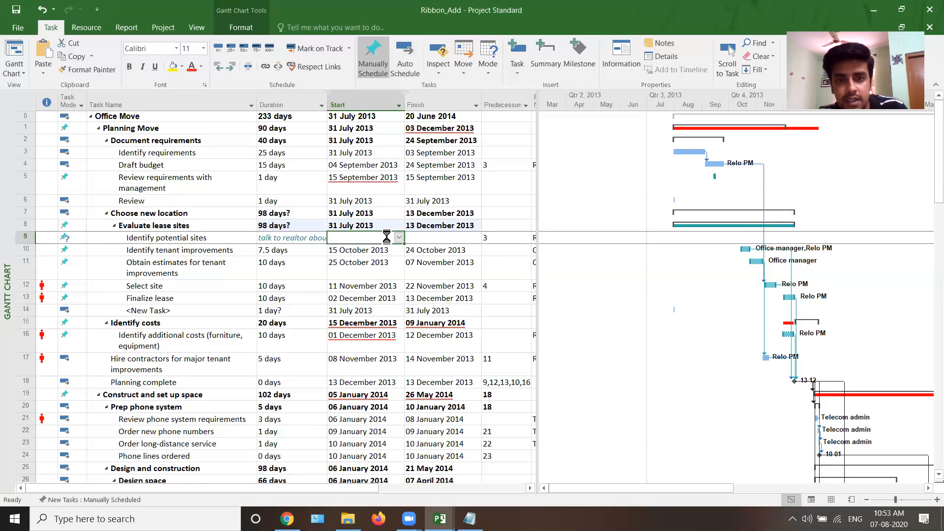
key(ctrl+z)
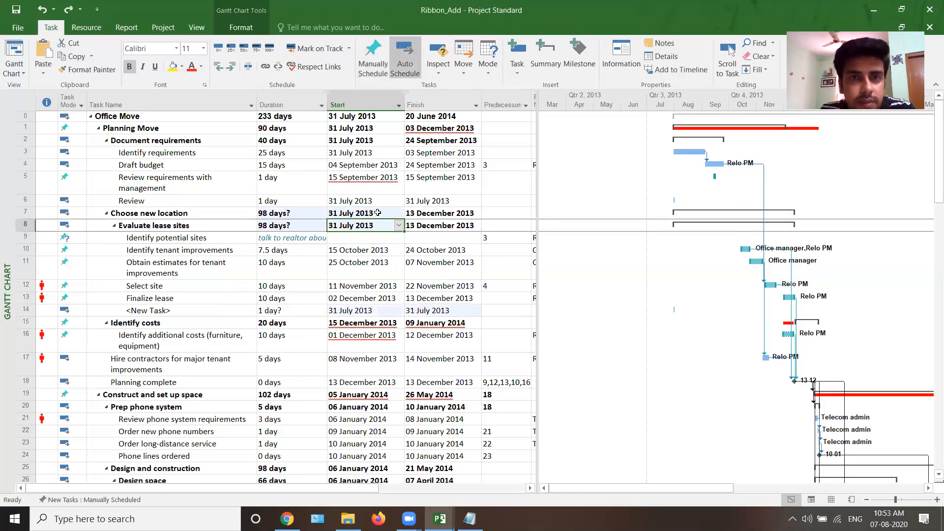